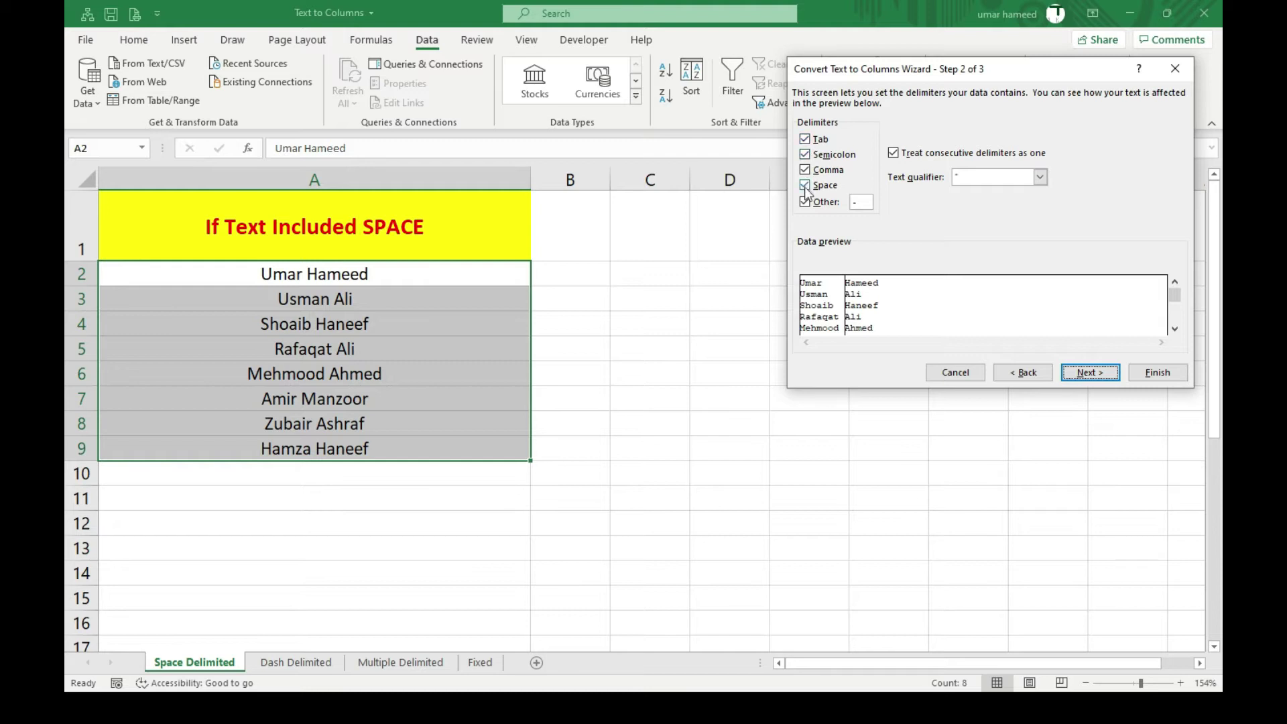
Step: Keep only Space as the delimiter, clearing Tab, Semicolon, Comma and Other, and continue to the column format settings
click(804, 139)
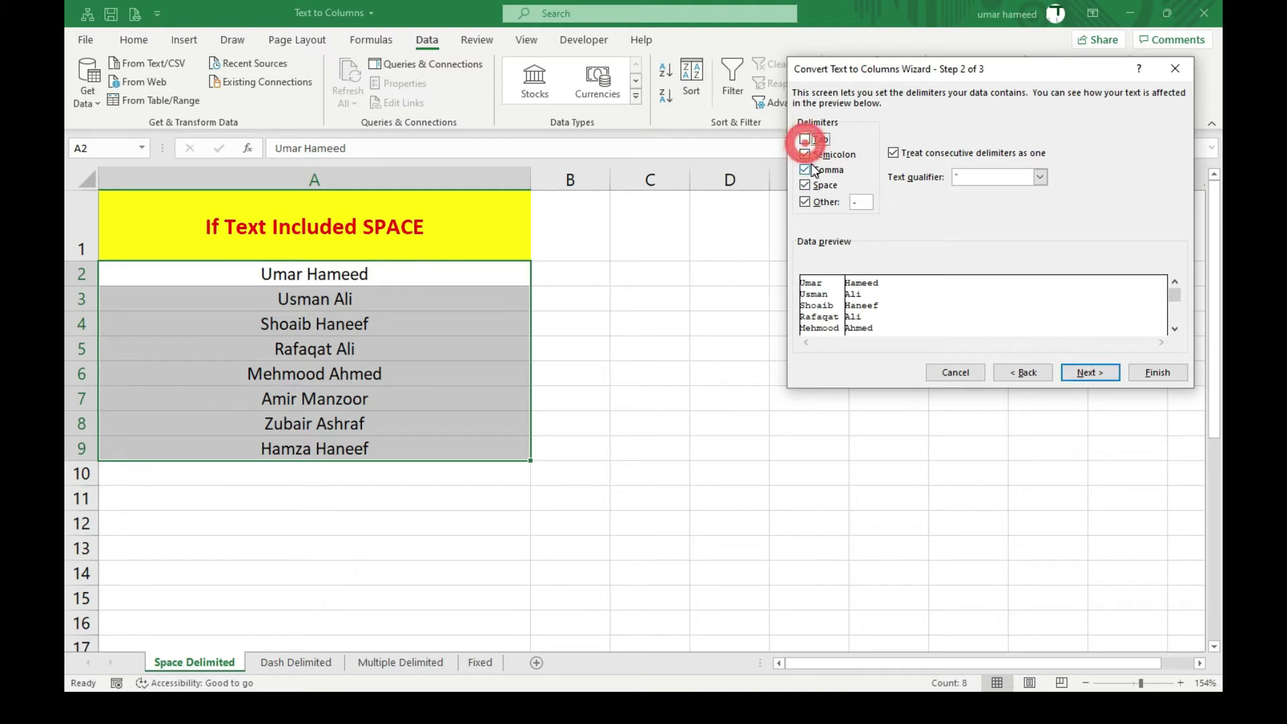
click(804, 154)
click(805, 170)
click(805, 202)
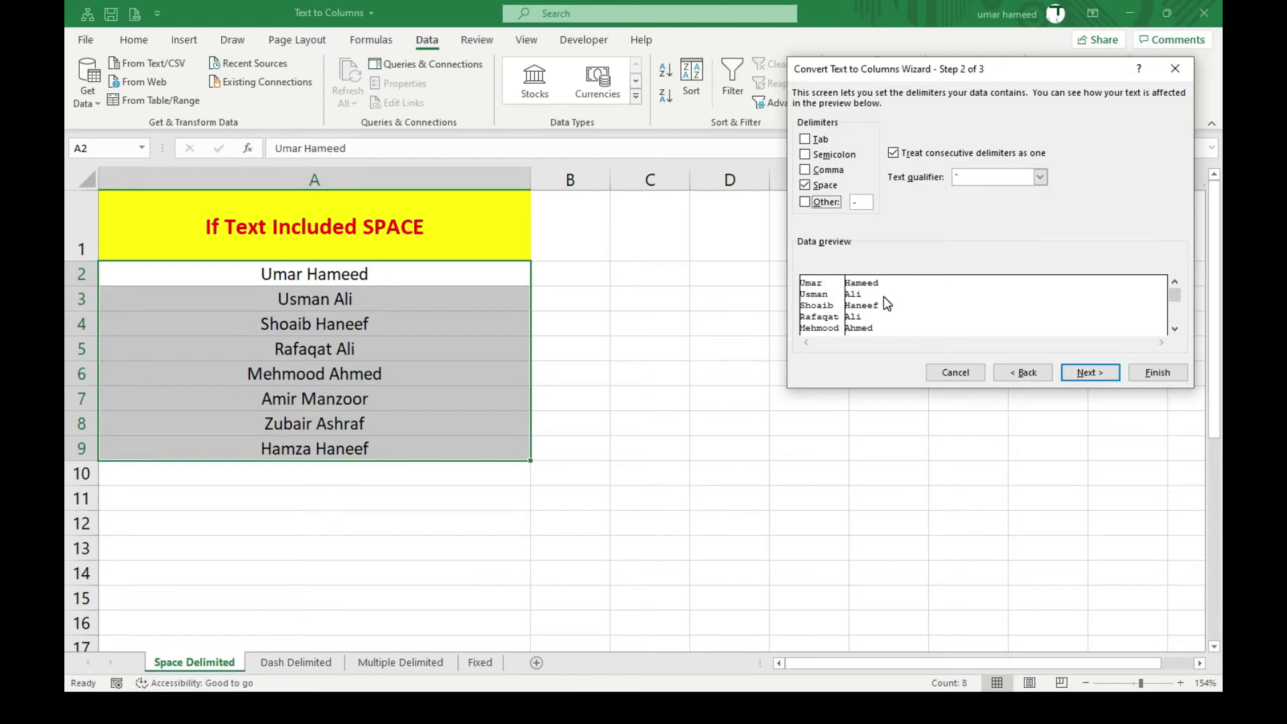
click(1087, 372)
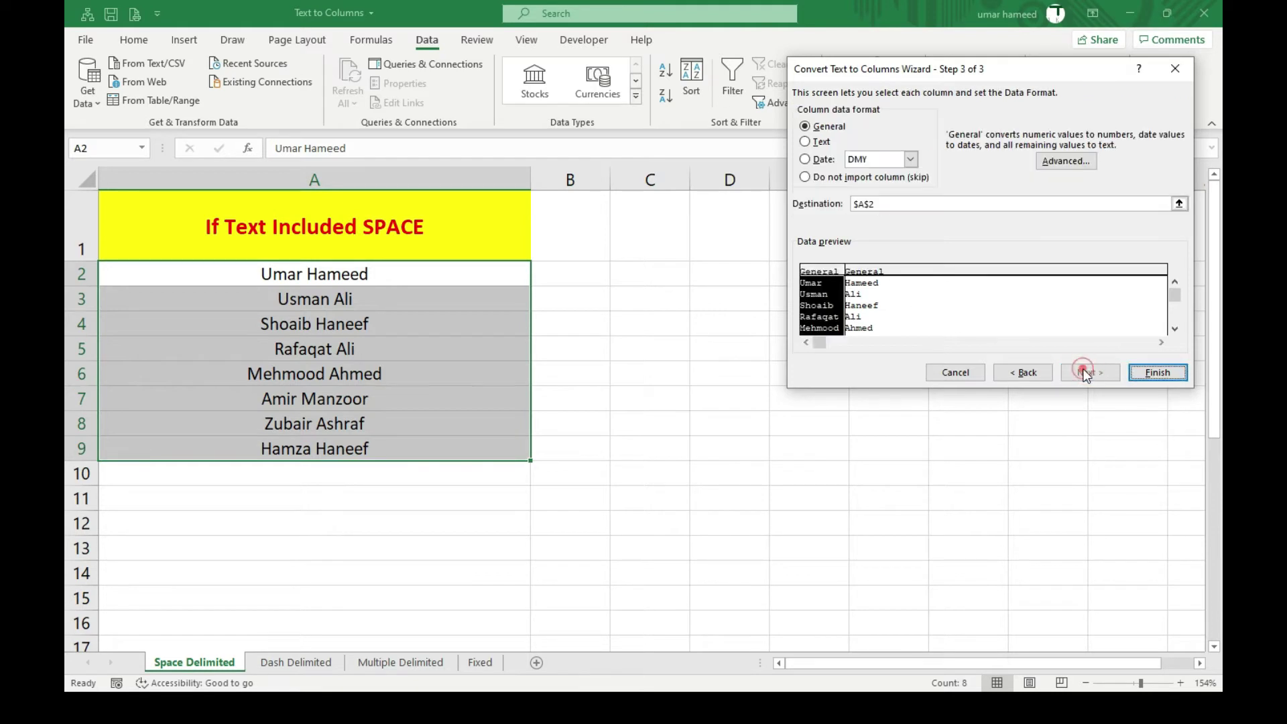
Step: Set the first preview column's data format to Text and the second column's format to General
click(822, 274)
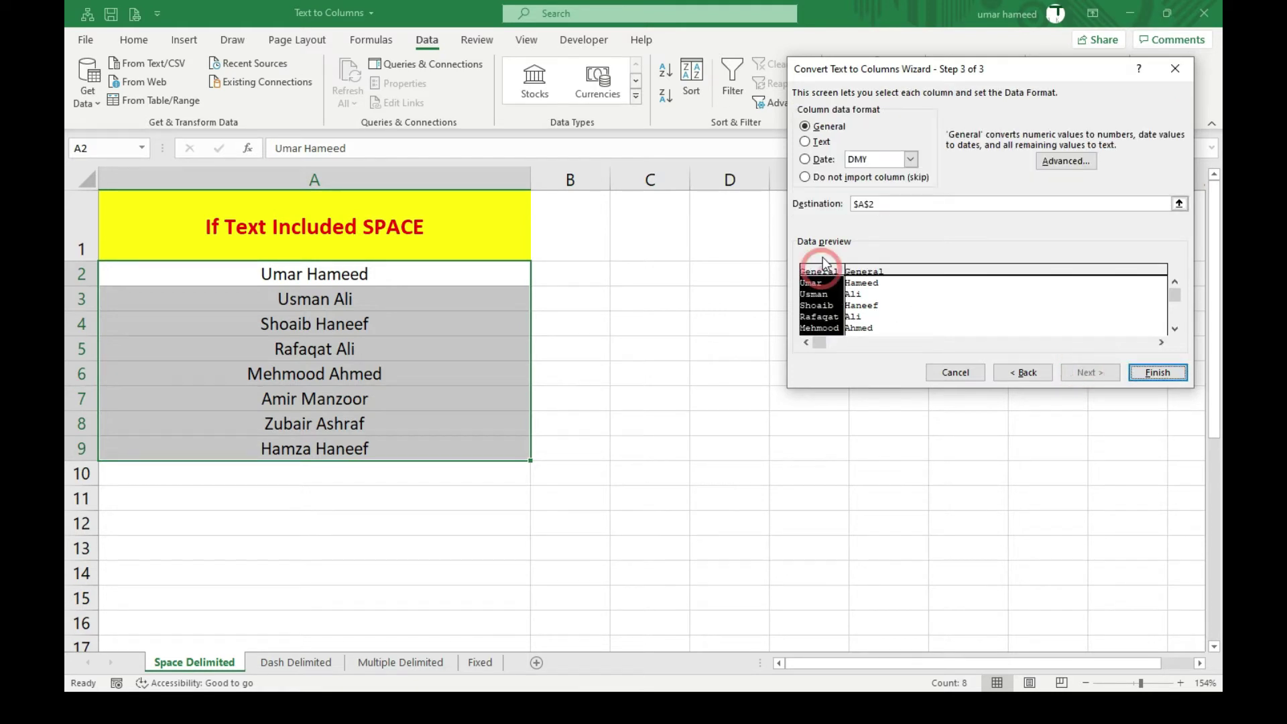
click(807, 143)
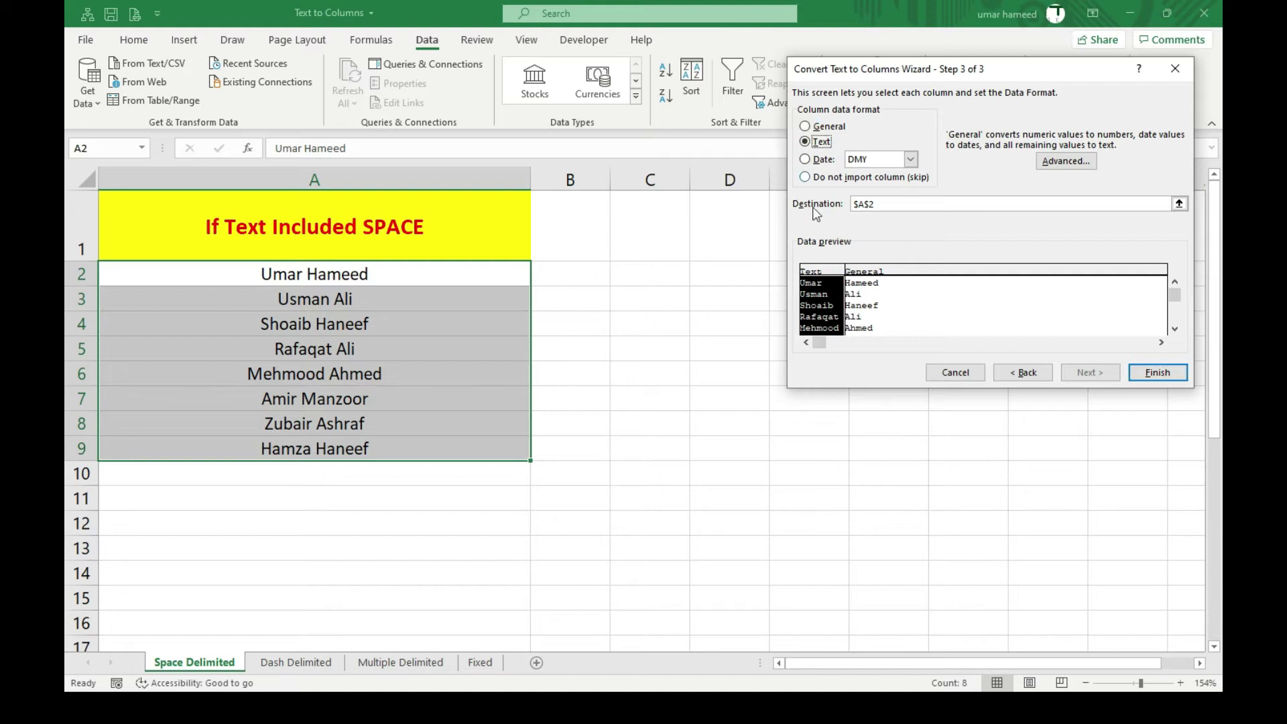
click(868, 279)
click(808, 141)
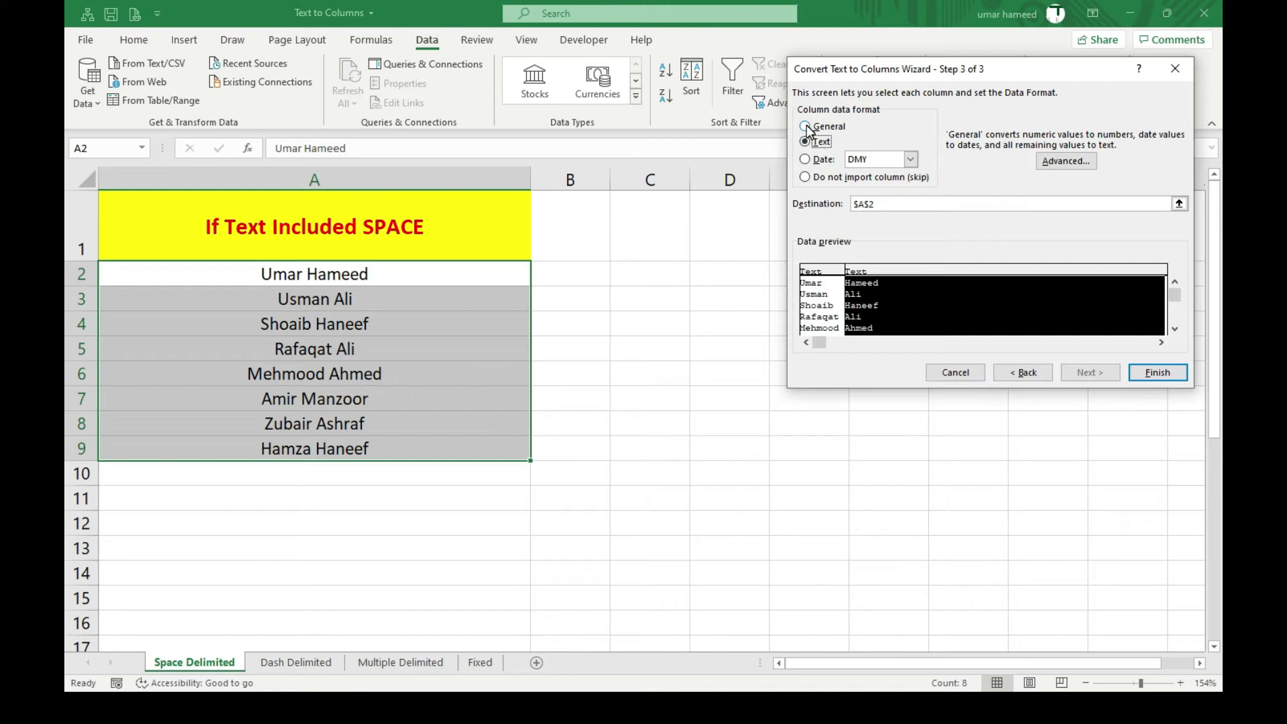
click(808, 127)
Step: Set the destination to cell C2 and complete the space-delimited split
click(1178, 203)
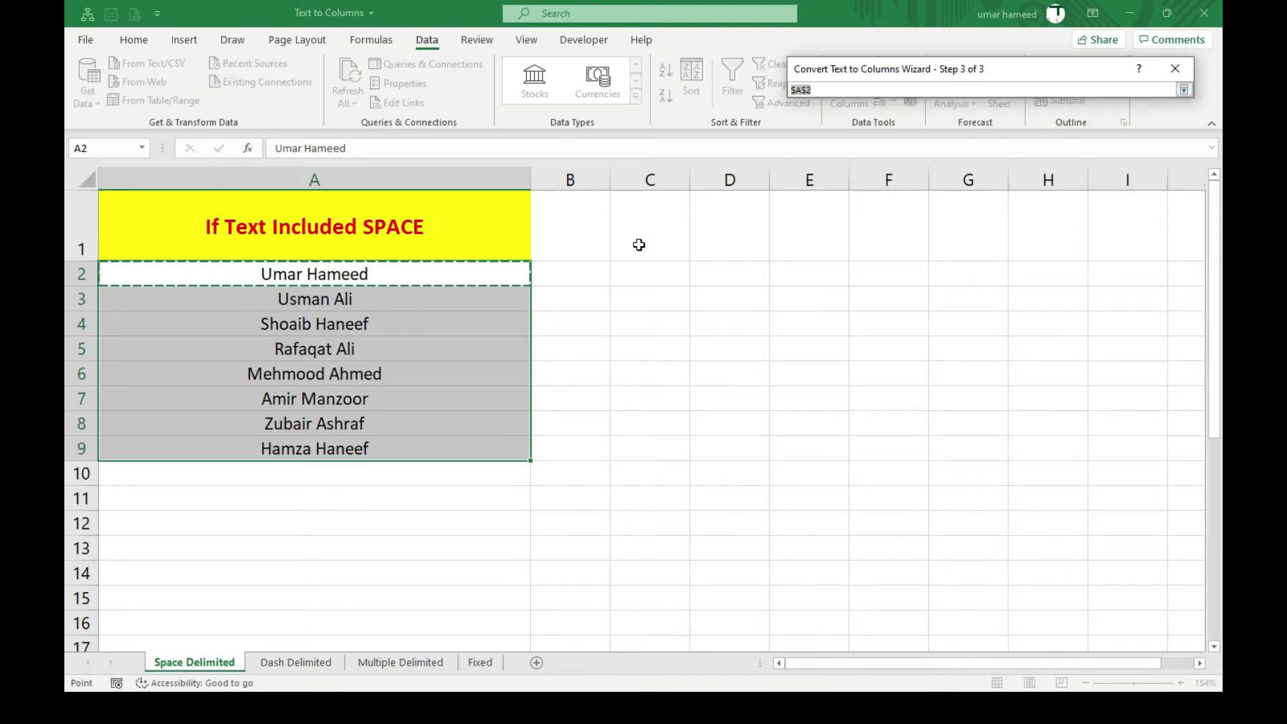
click(654, 272)
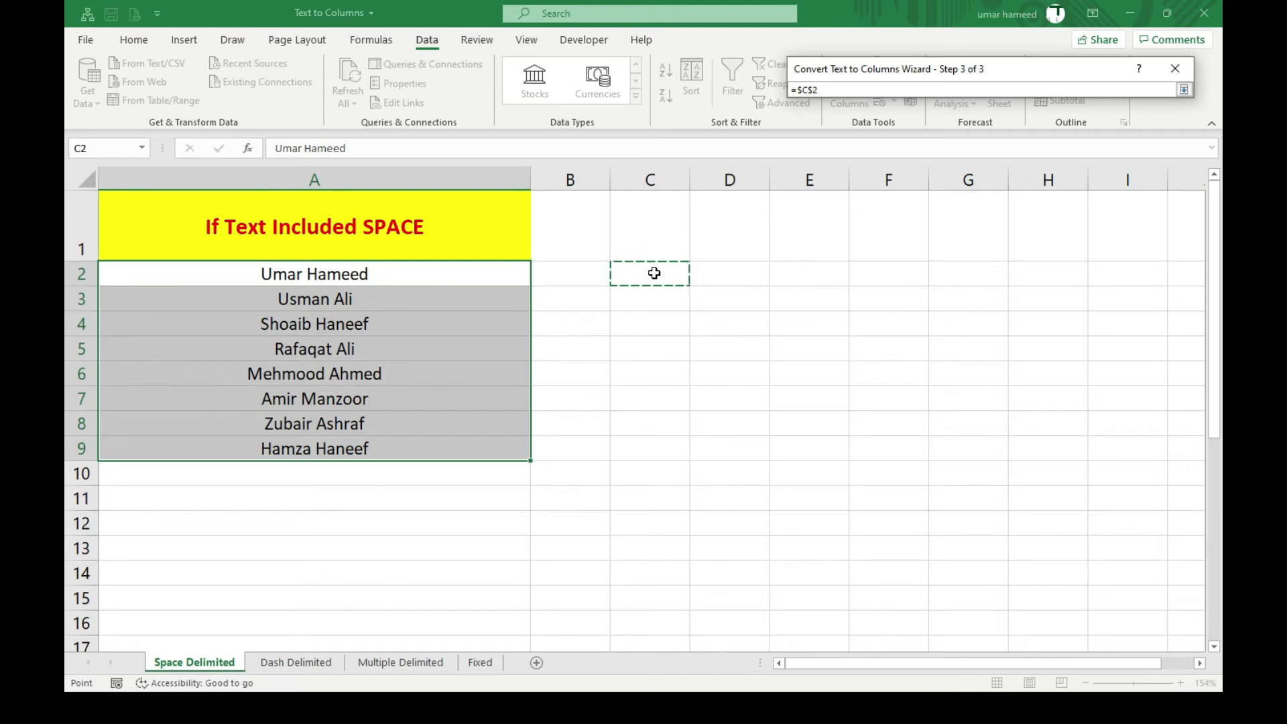
key(Return)
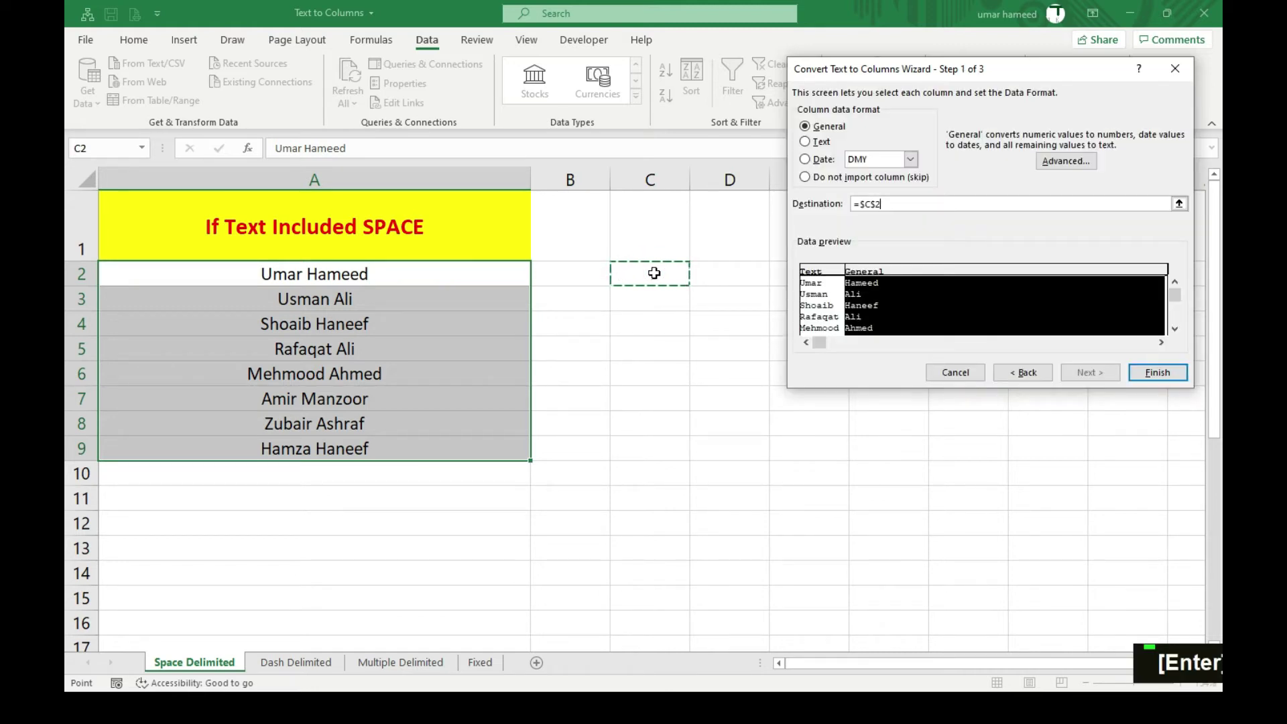
click(1158, 374)
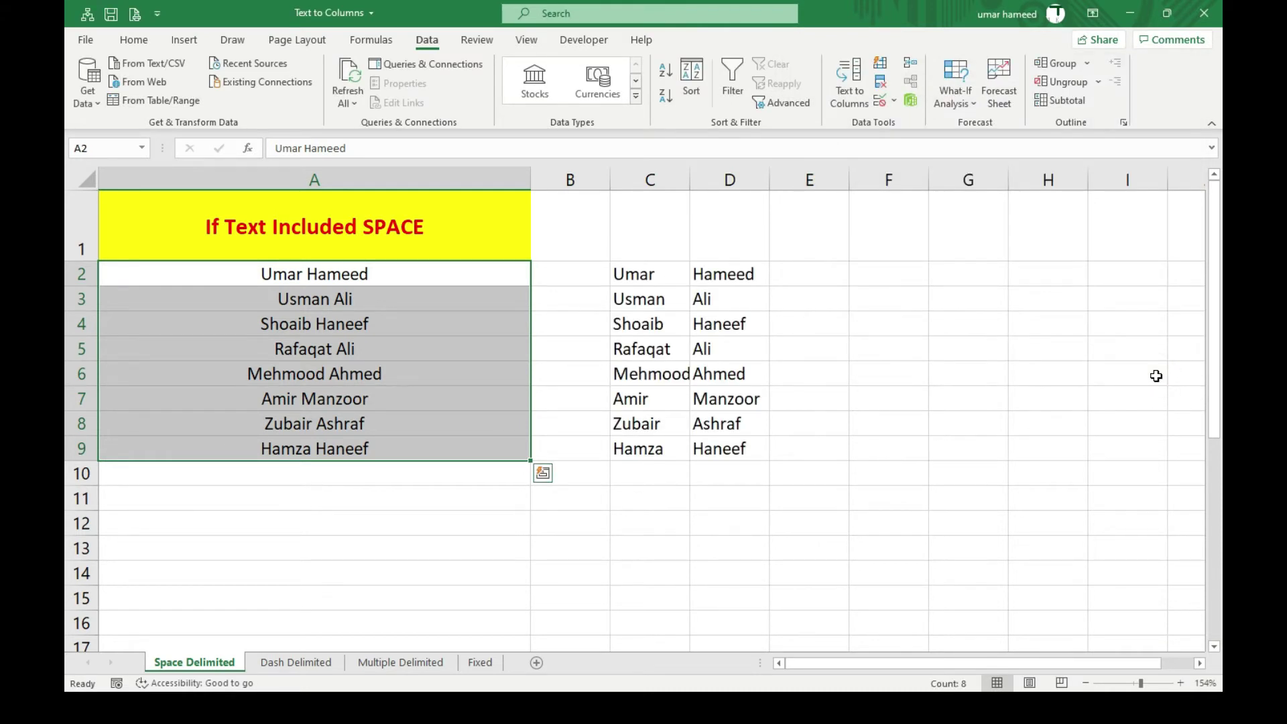
Step: On the Dash Delimited sheet, start Text to Columns for A2:A9 as Delimited data and proceed to the delimiter settings
key(alt+Tab)
click(310, 663)
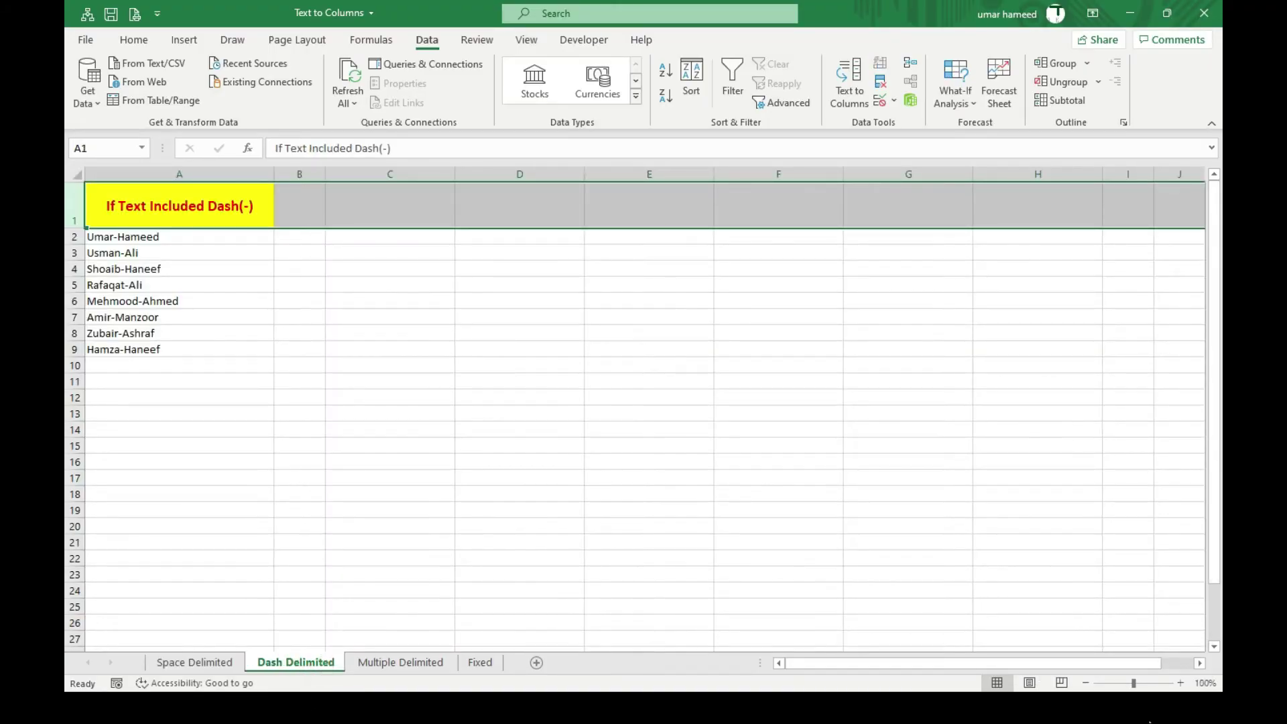
click(1145, 682)
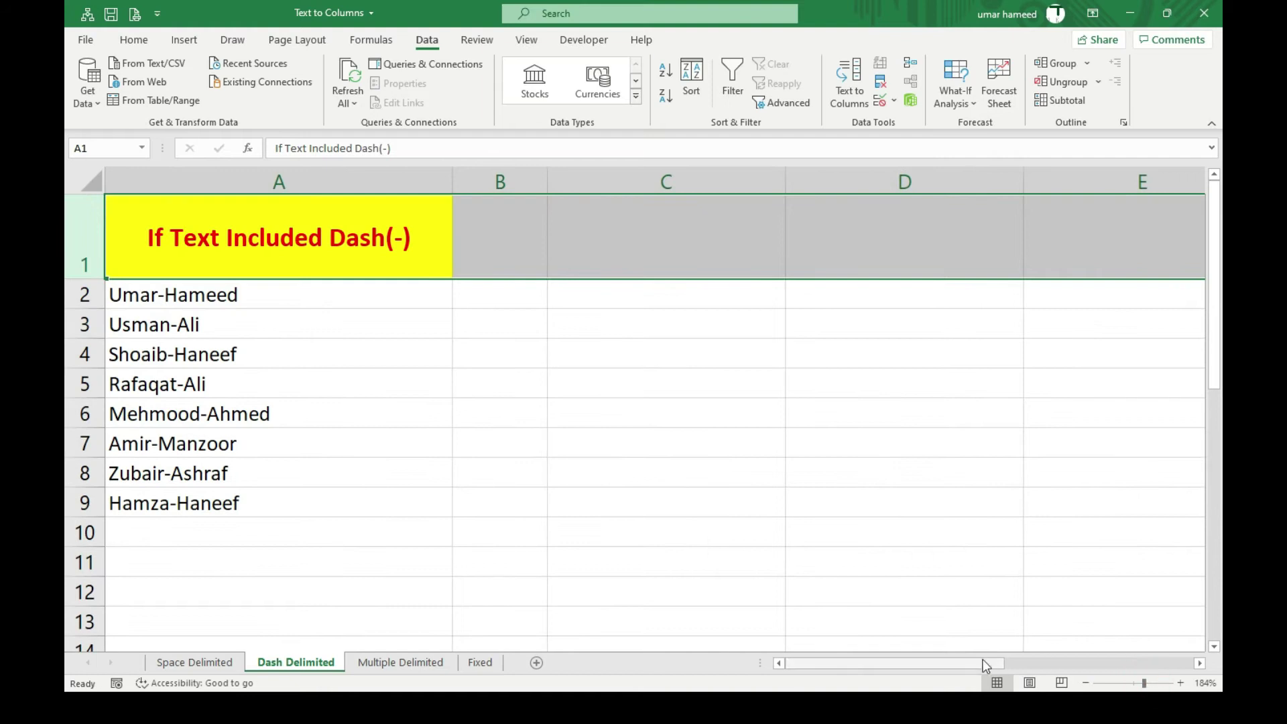
click(956, 667)
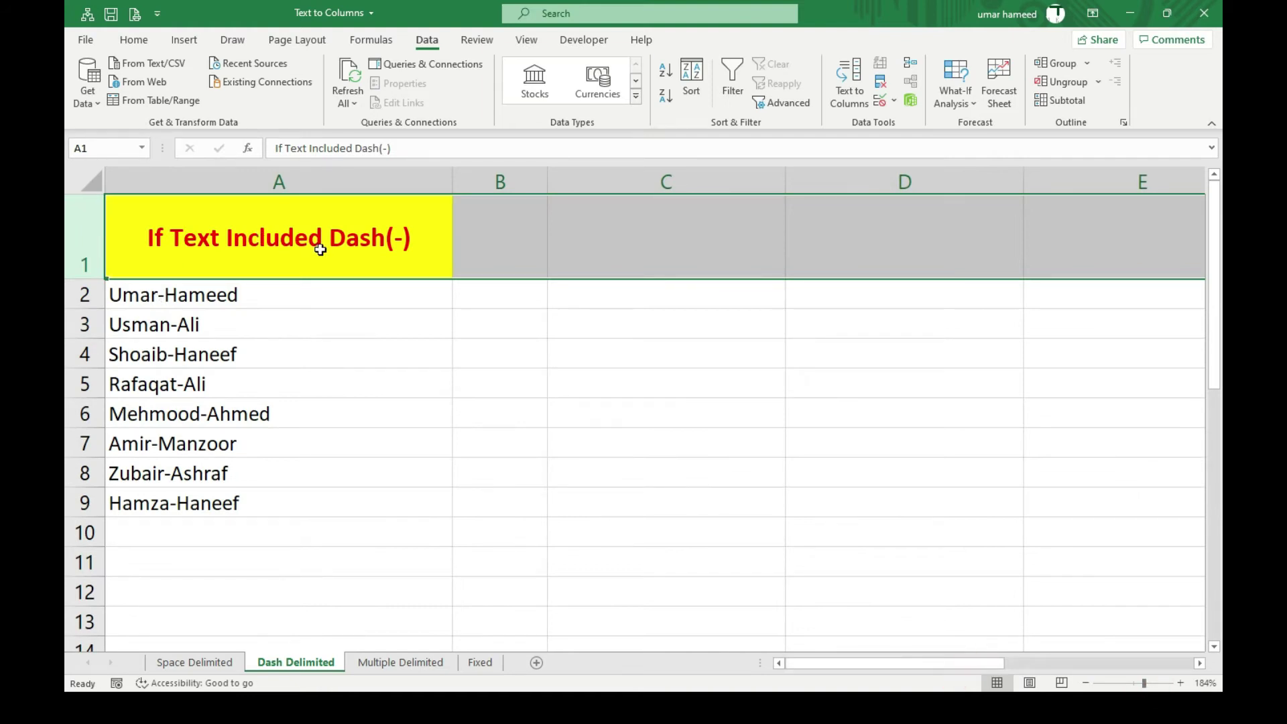
drag(254, 297, 261, 492)
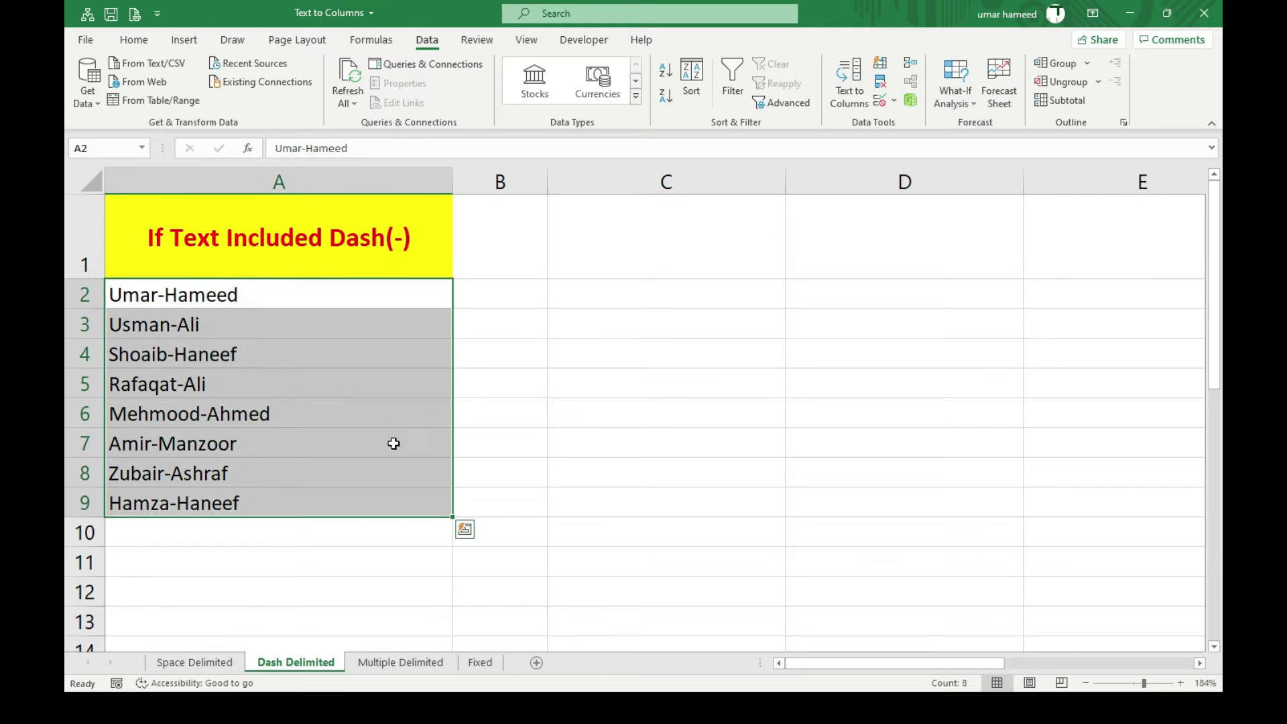
click(850, 100)
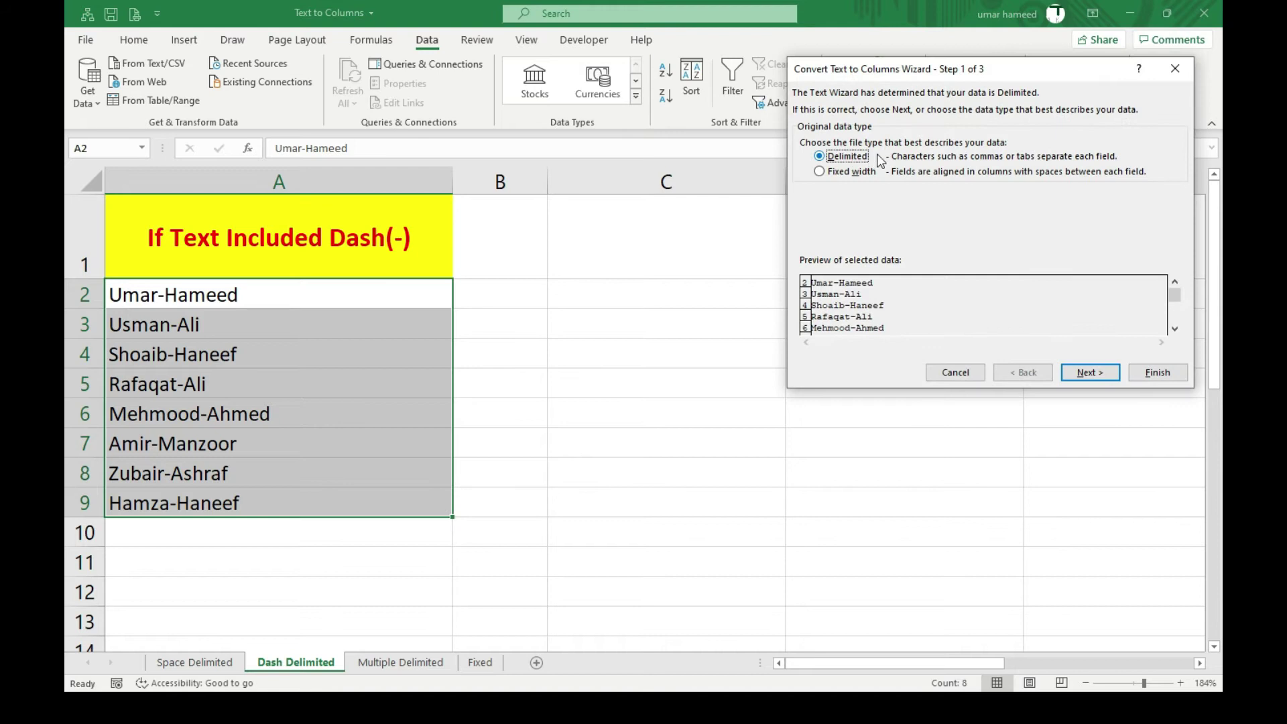
click(1077, 372)
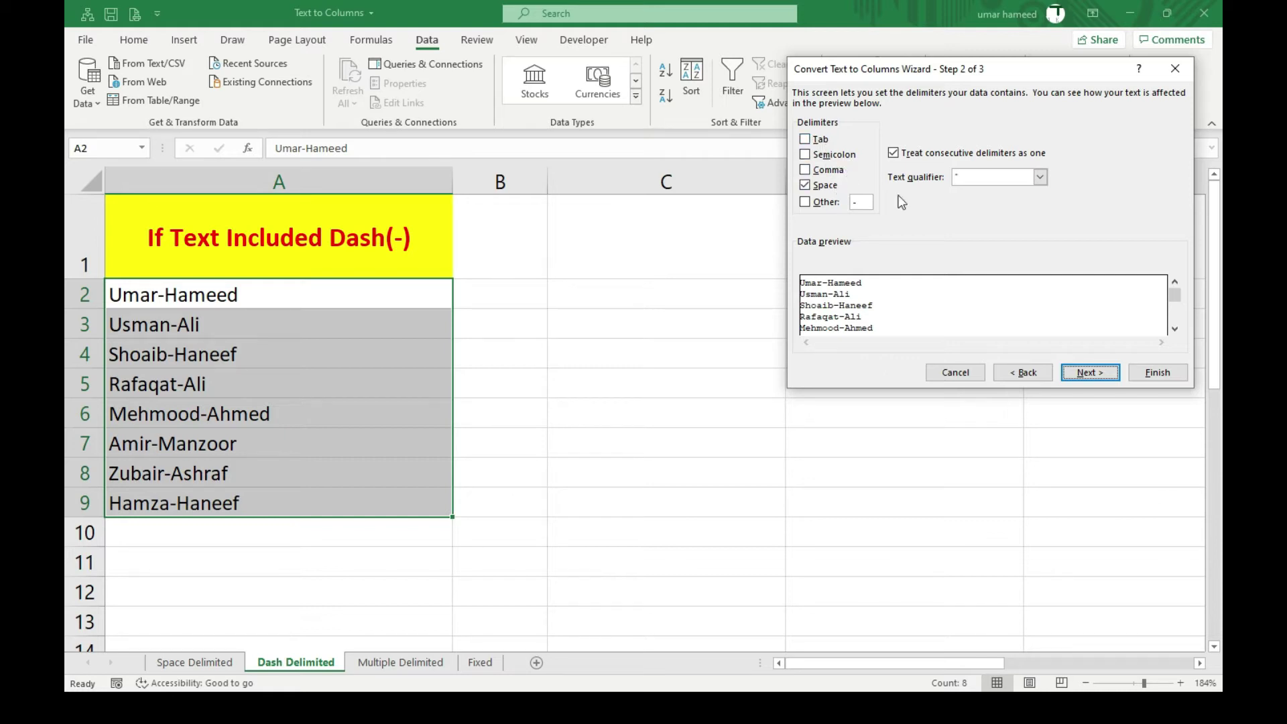
Step: Use only Other with a dash (-) as the delimiter, clearing Space, and continue to the column format settings
click(804, 201)
click(805, 185)
click(849, 202)
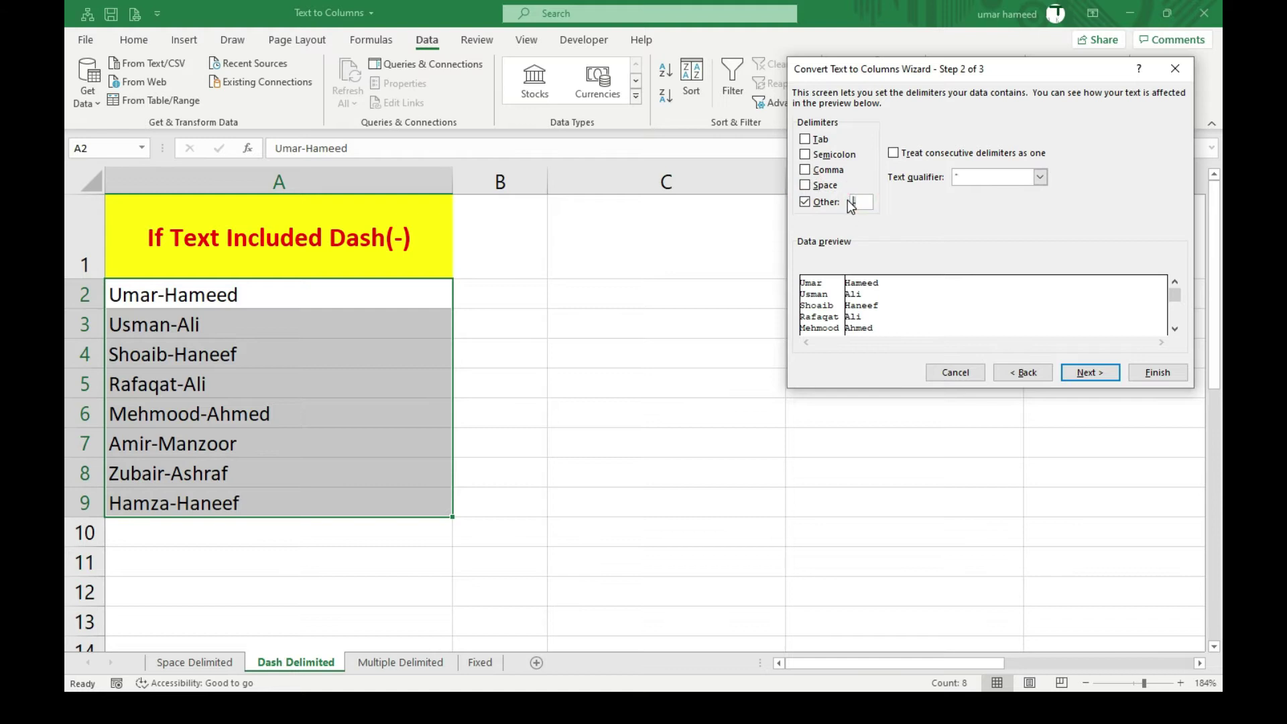
text(-)
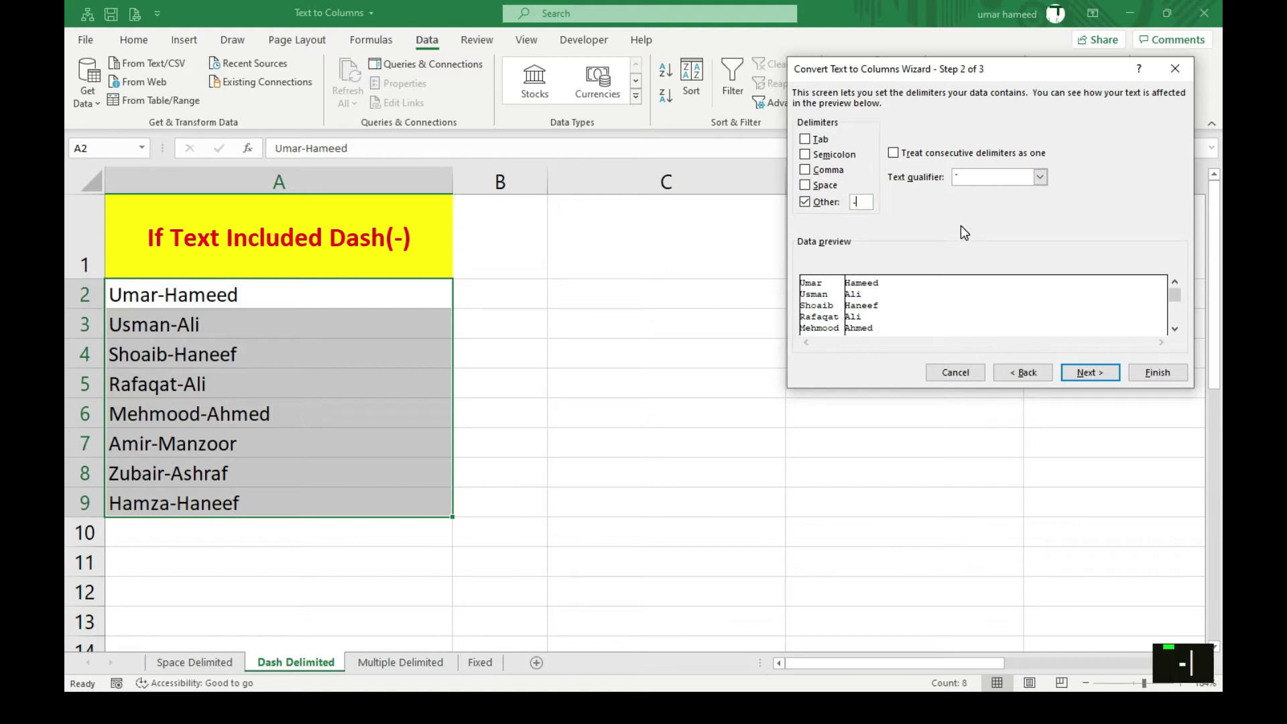
click(1086, 373)
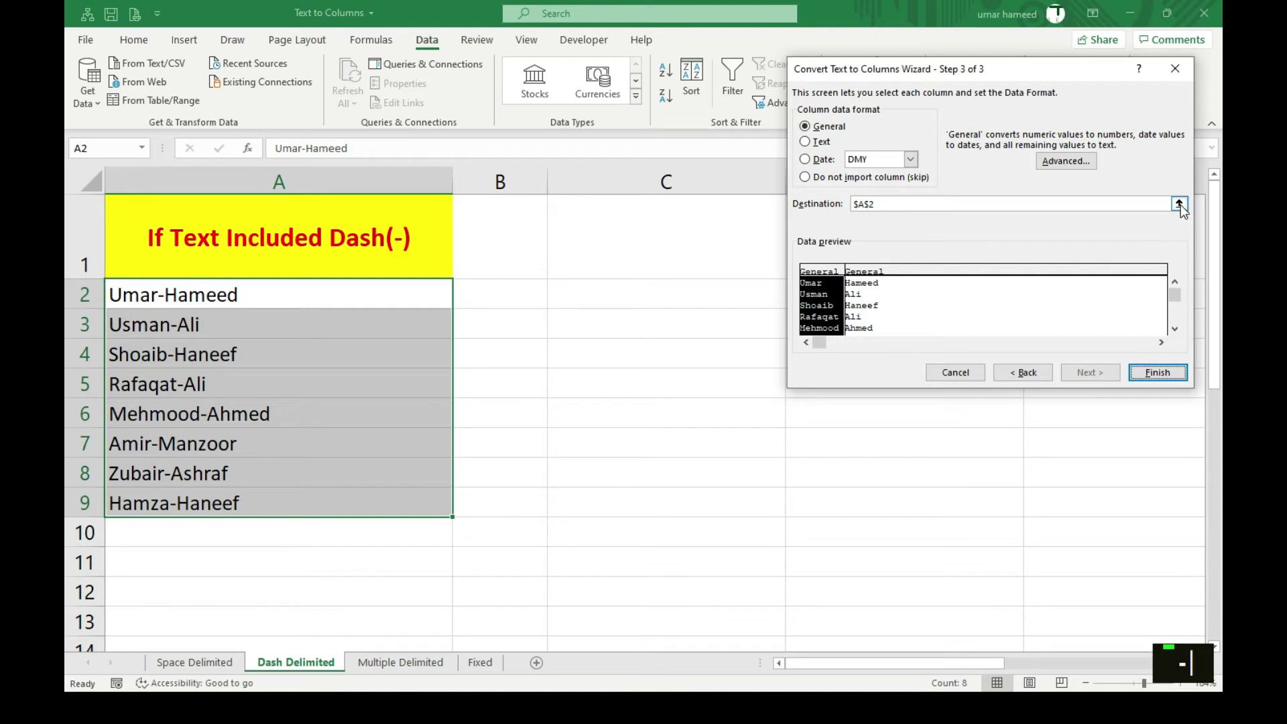
Step: Set the destination to cell C2 and complete the dash-delimited split
click(860, 204)
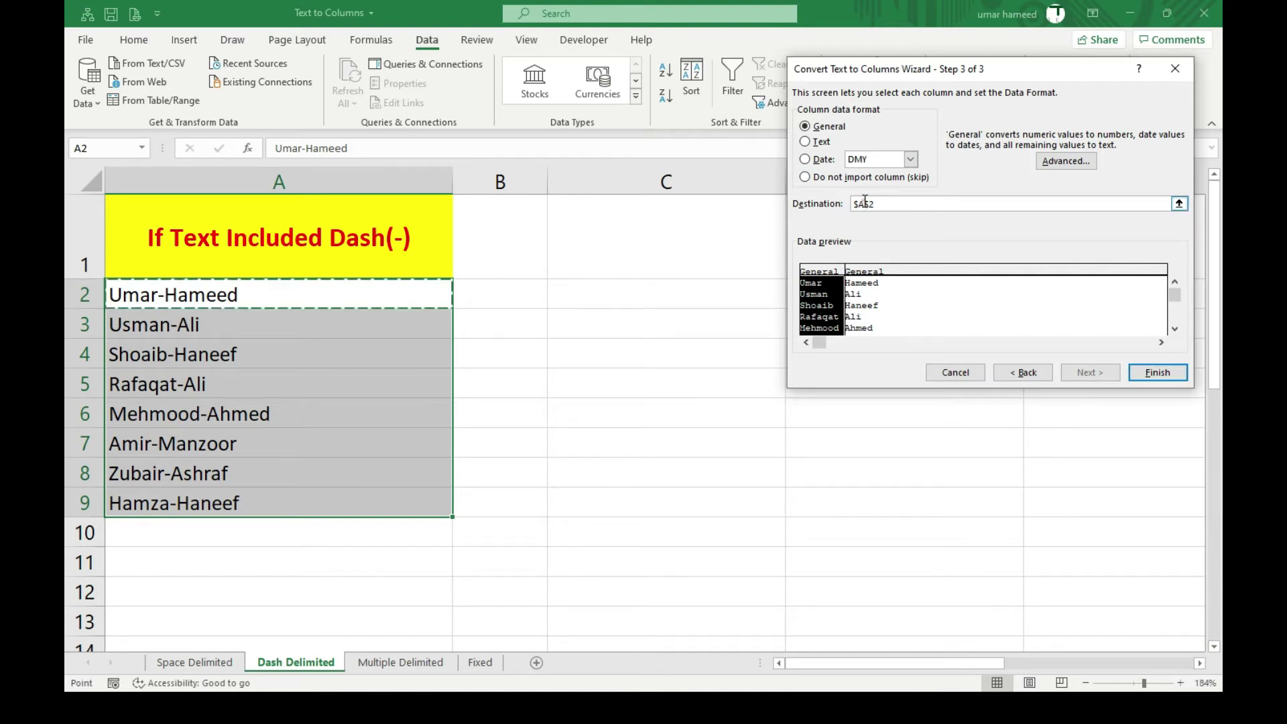
text(C$2)
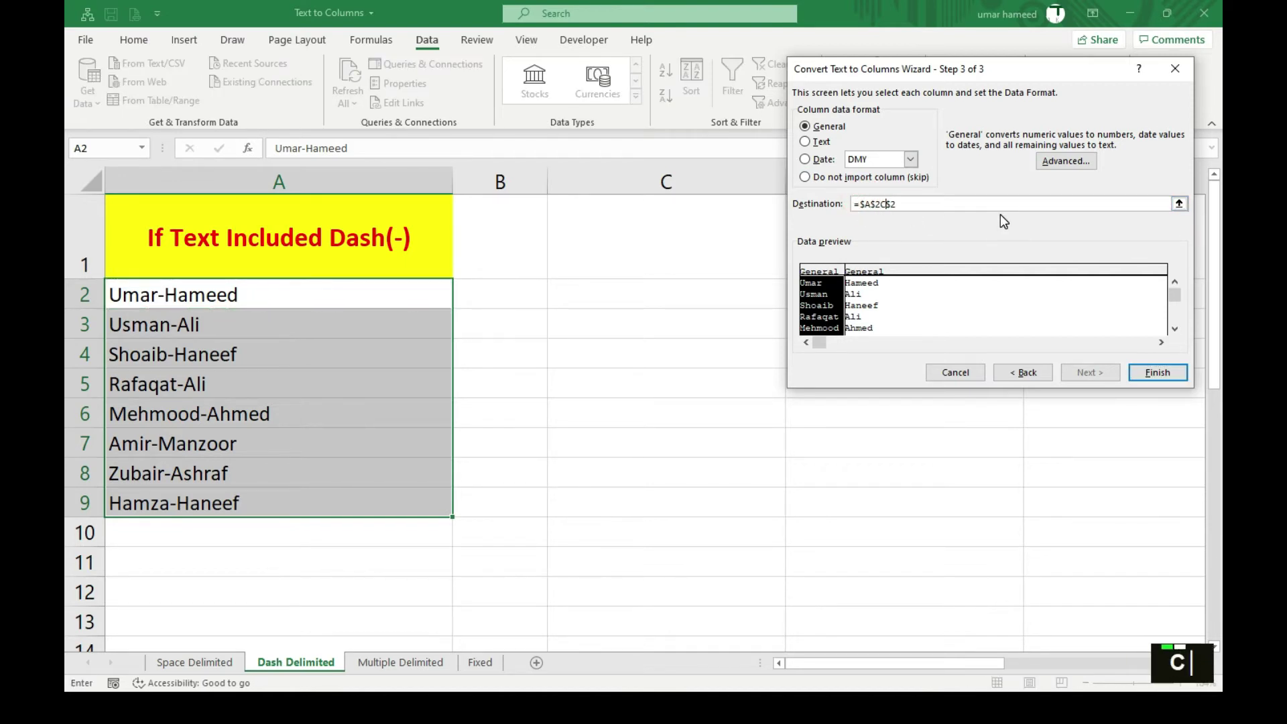
key(BackSpace)
key(BackSpace)
key(BackSpace)
key(BackSpace)
text(C)
click(1164, 380)
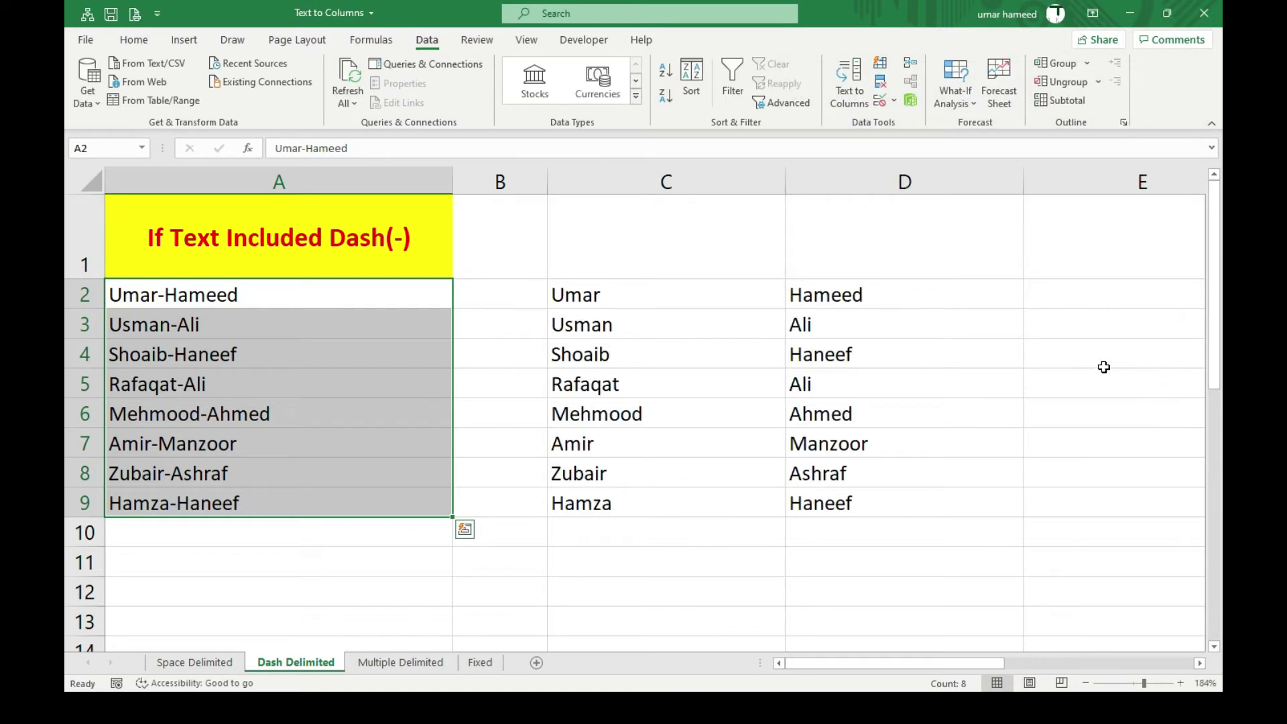
Step: On the Multiple Delimited sheet, start Text to Columns for A2:A9 as Delimited data and proceed to the delimiter settings
click(410, 662)
click(1143, 683)
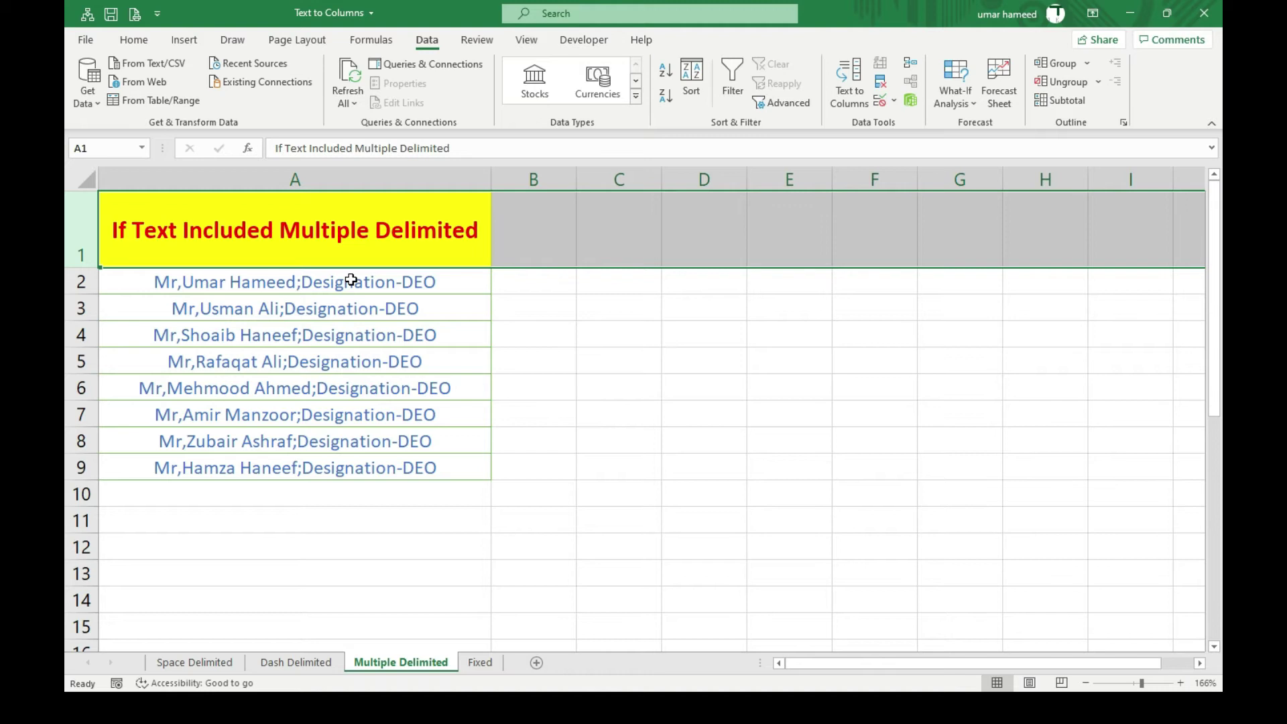
click(423, 289)
drag(422, 289, 431, 461)
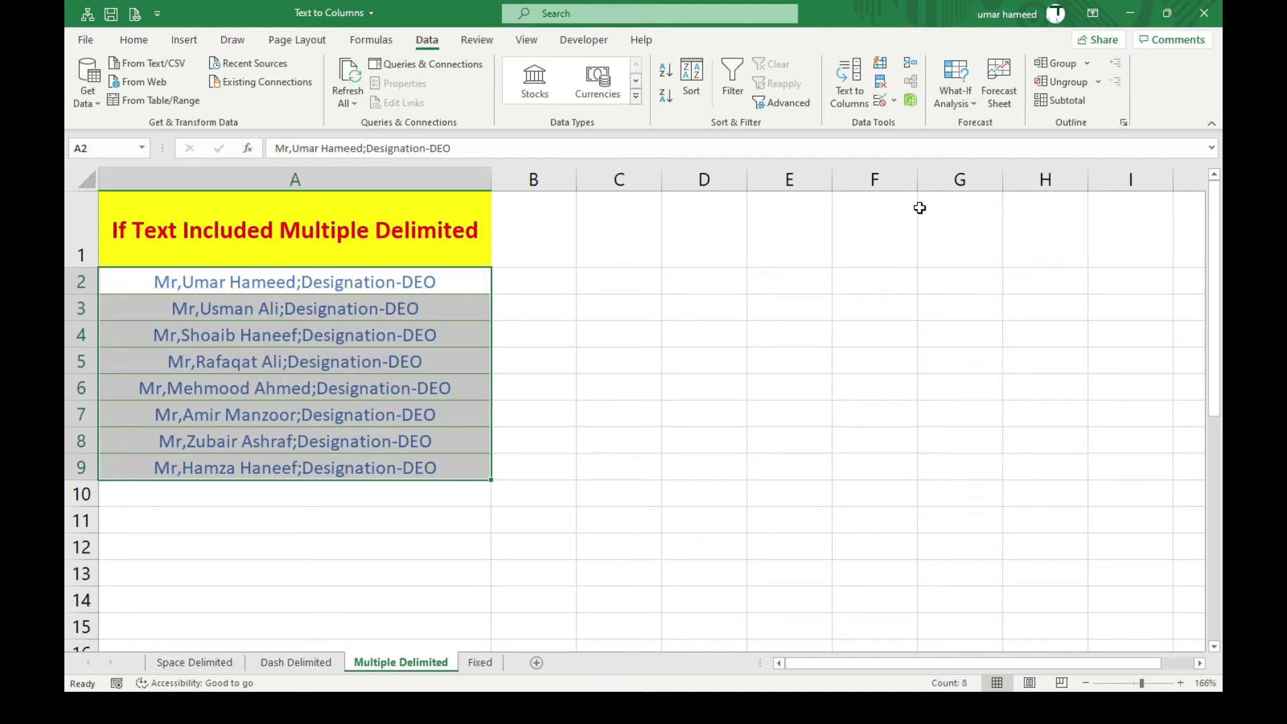
click(859, 105)
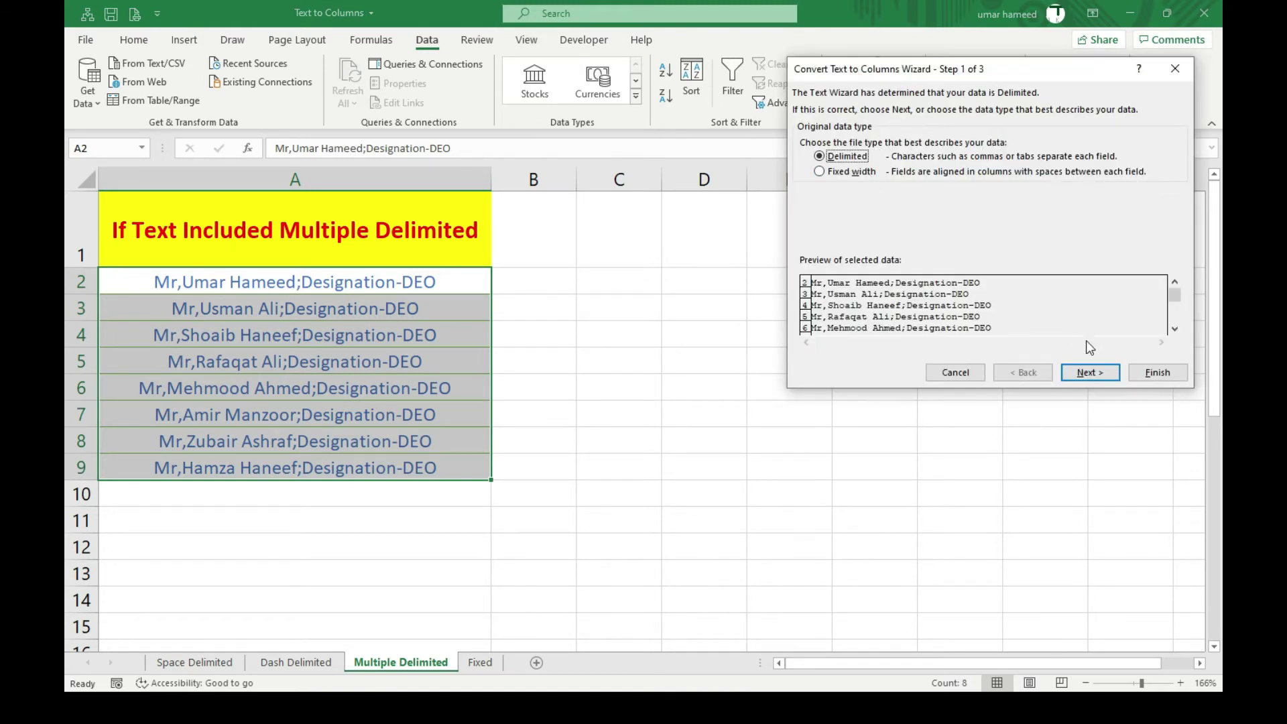
click(1091, 373)
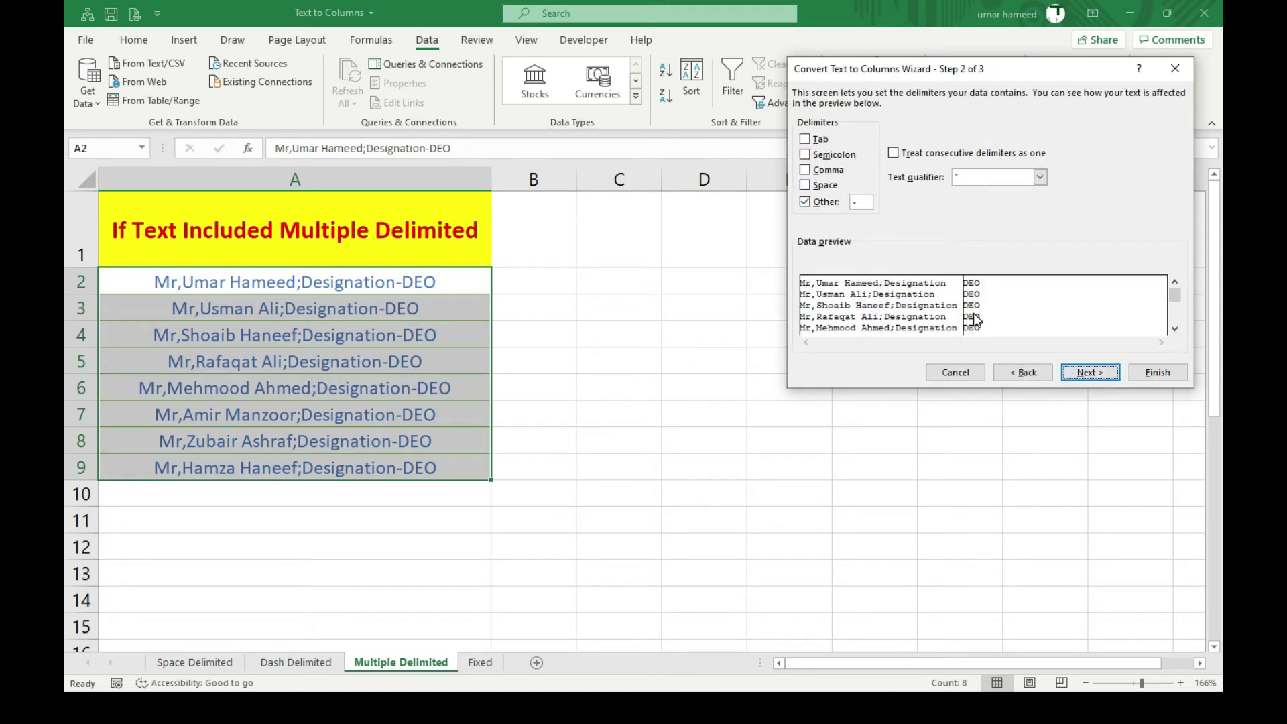
Step: Add Space, Comma and Semicolon as delimiters alongside the dash, and continue to the column format settings
click(807, 187)
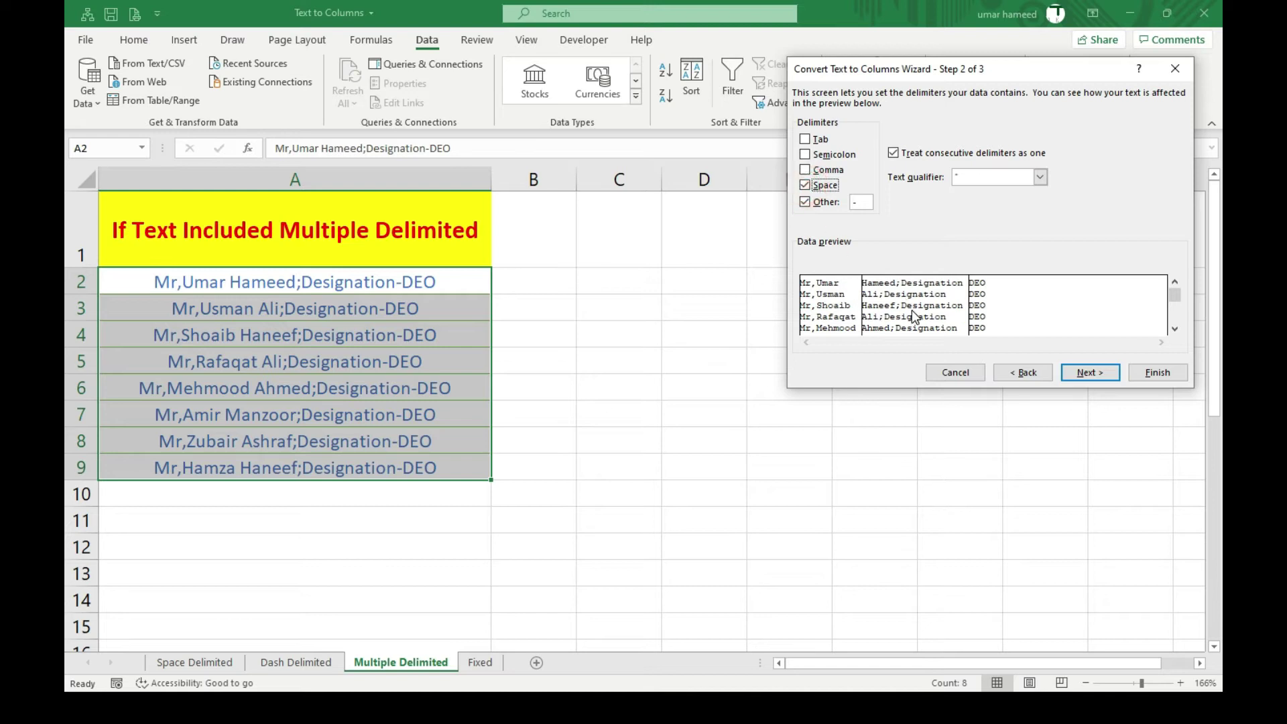
click(805, 170)
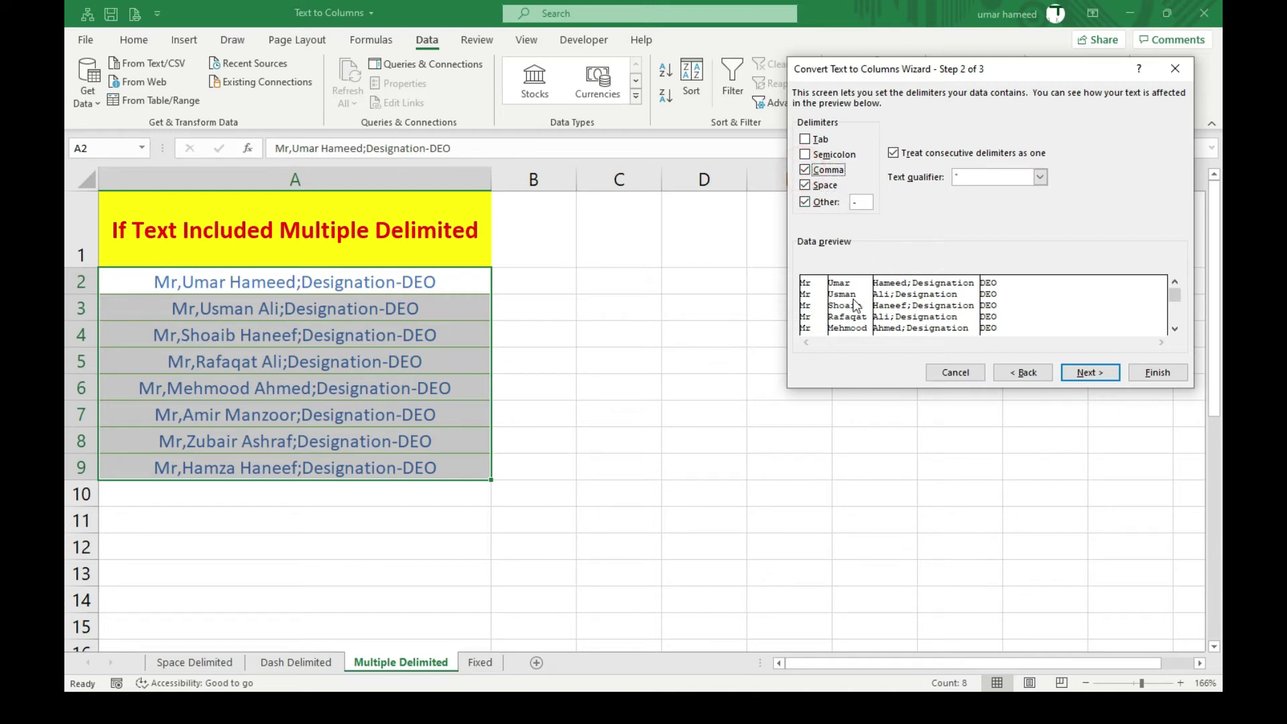
click(805, 157)
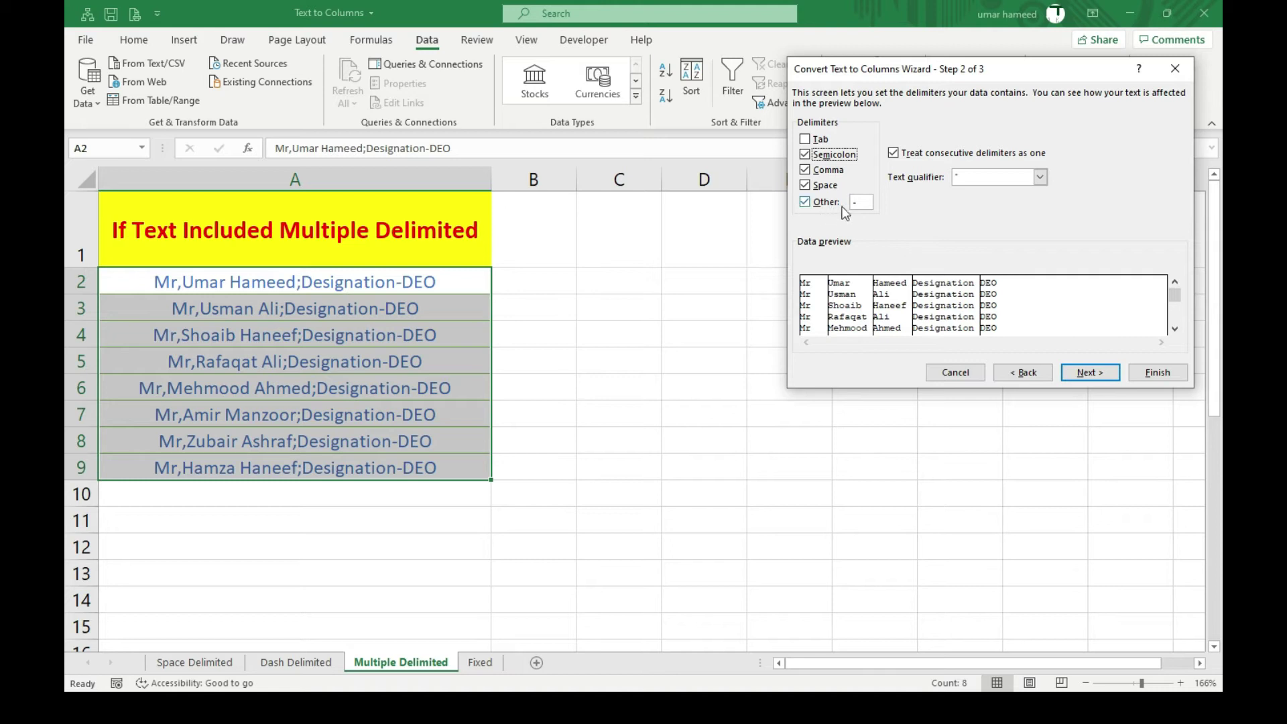
click(1094, 374)
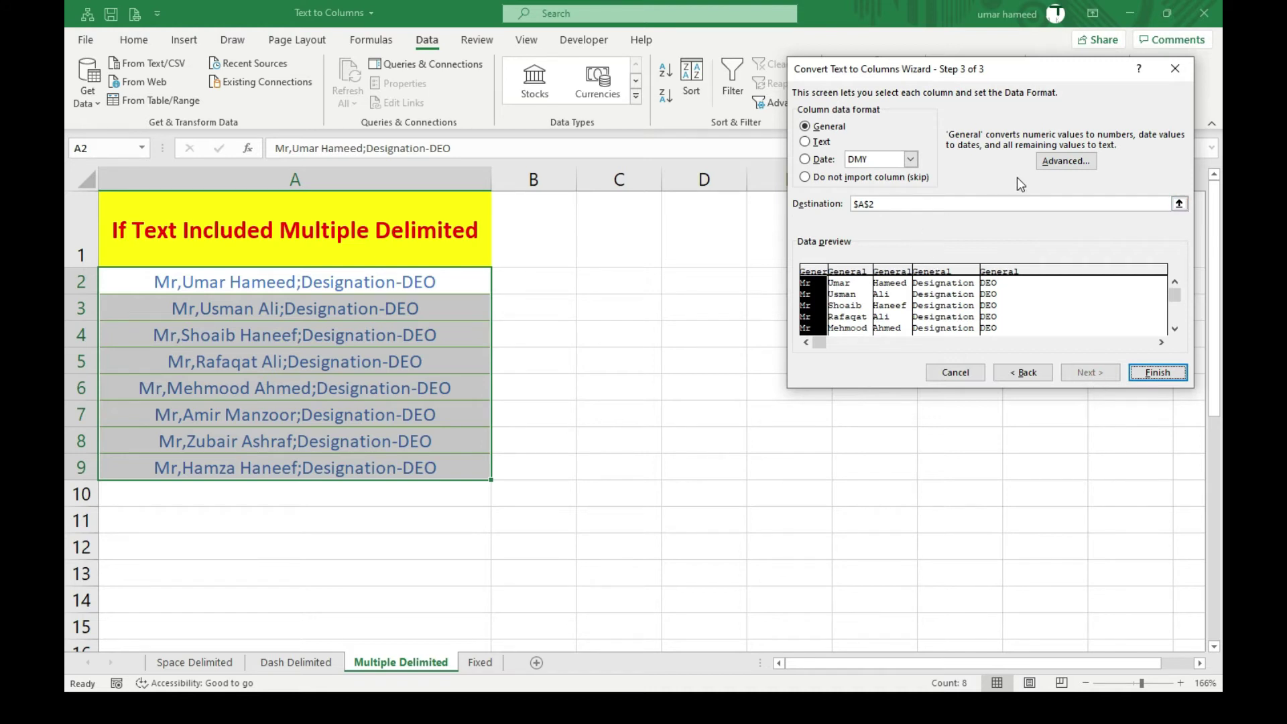
click(865, 204)
key(Right)
key(Right)
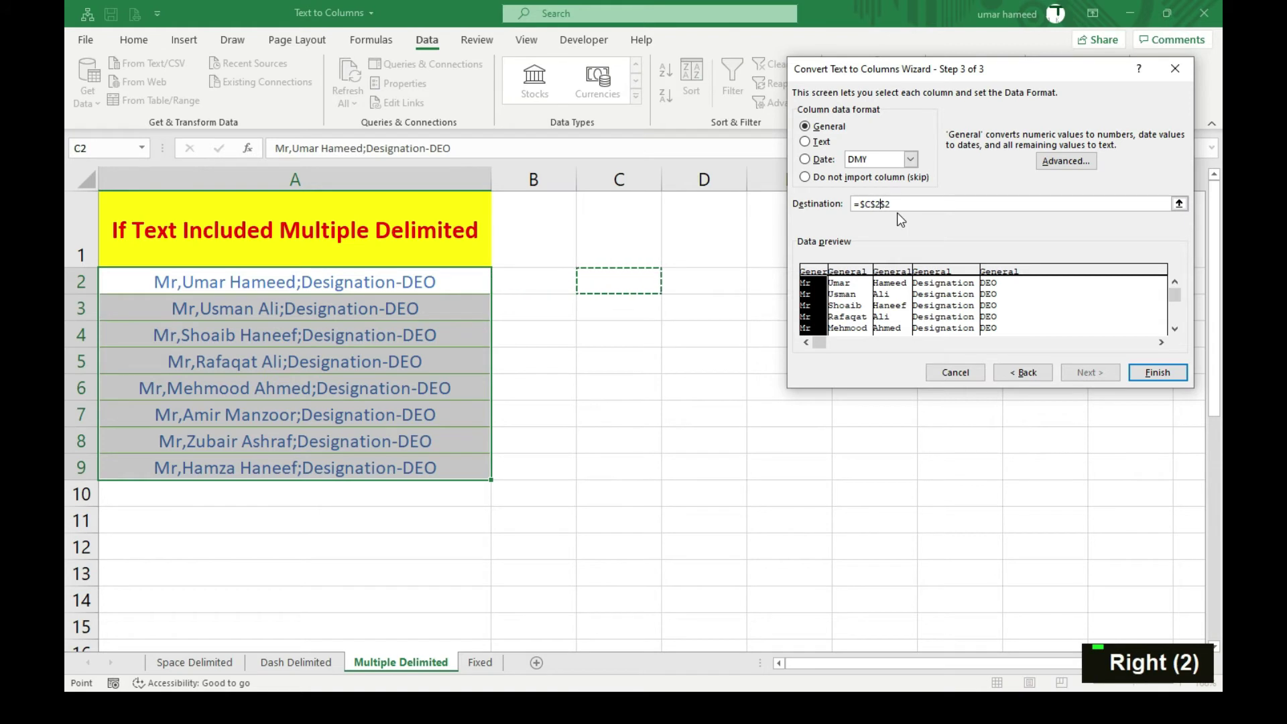
key(Left)
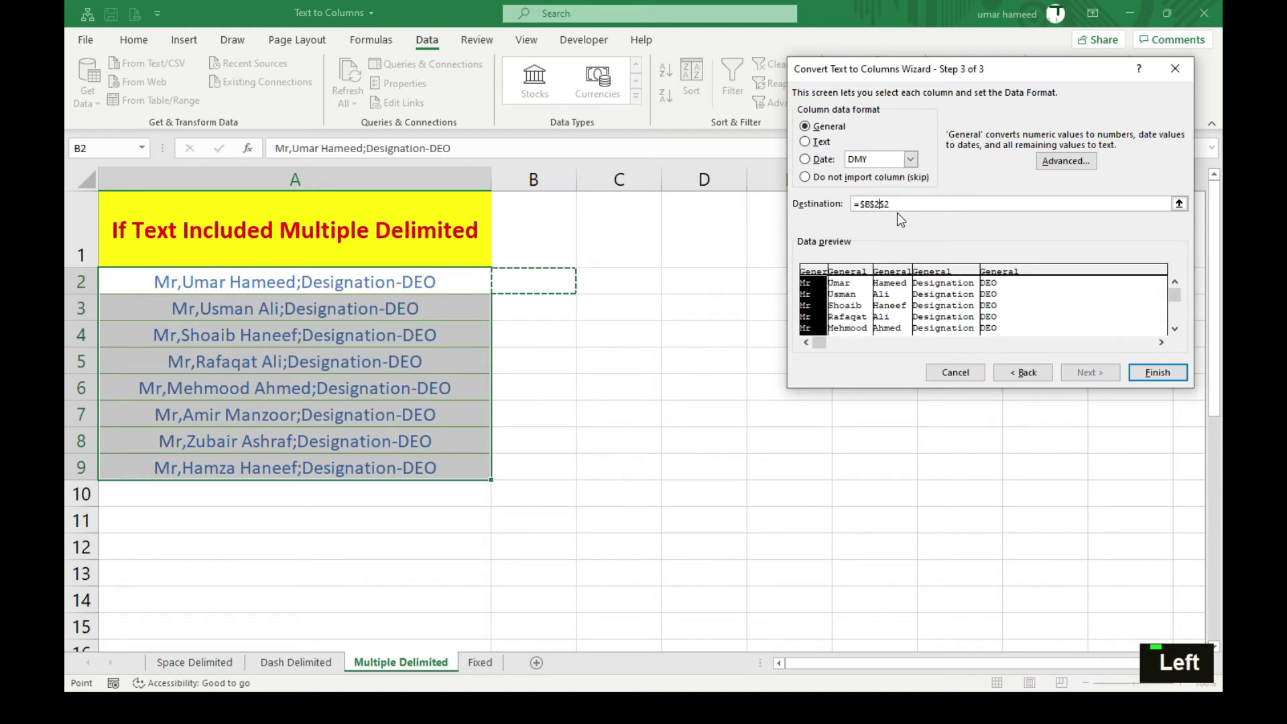
drag(902, 210, 855, 204)
key(BackSpace)
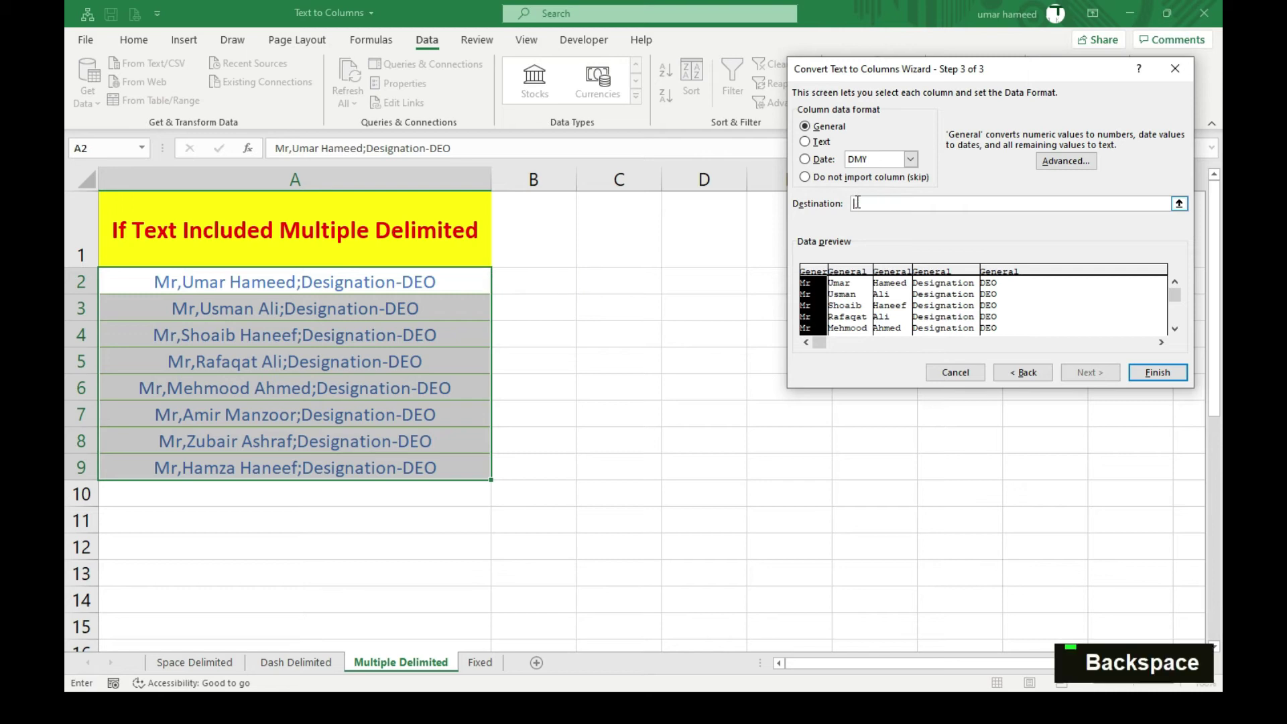
Step: Set the destination to cell C2, complete the multiple-delimiter split, and fit column F's width to its contents
click(1179, 203)
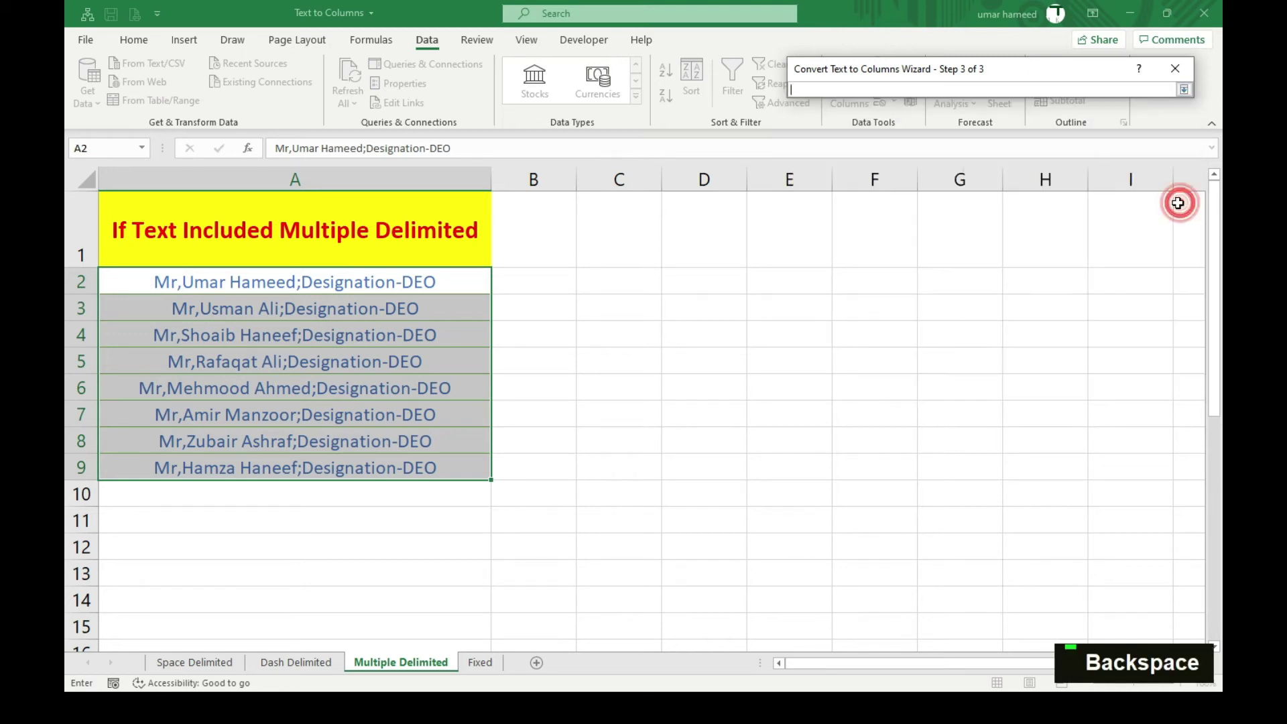
click(606, 282)
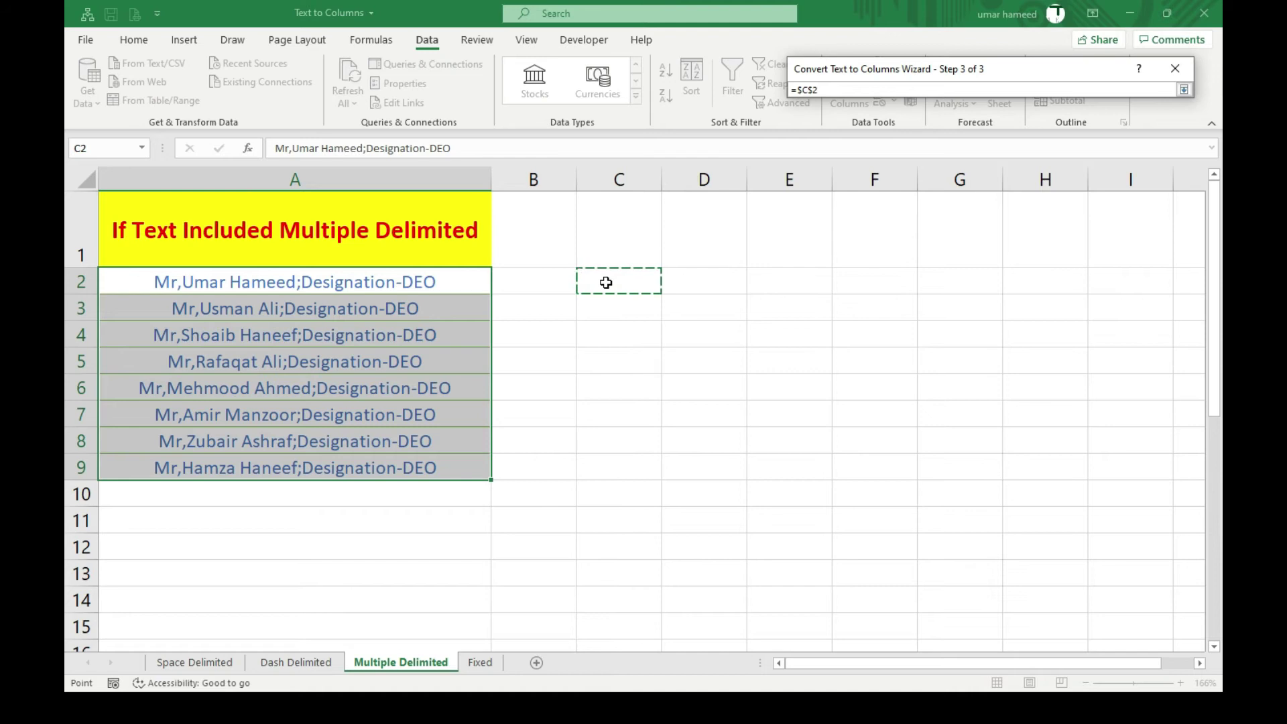
key(Return)
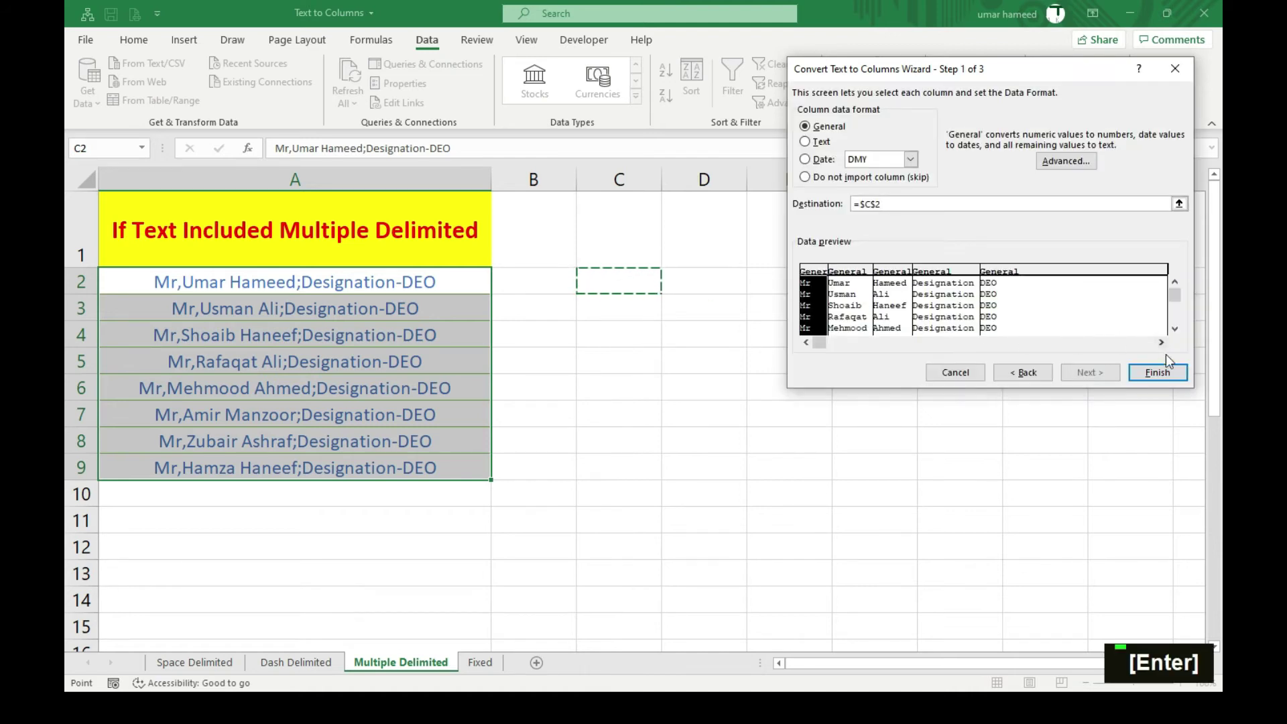
click(1173, 377)
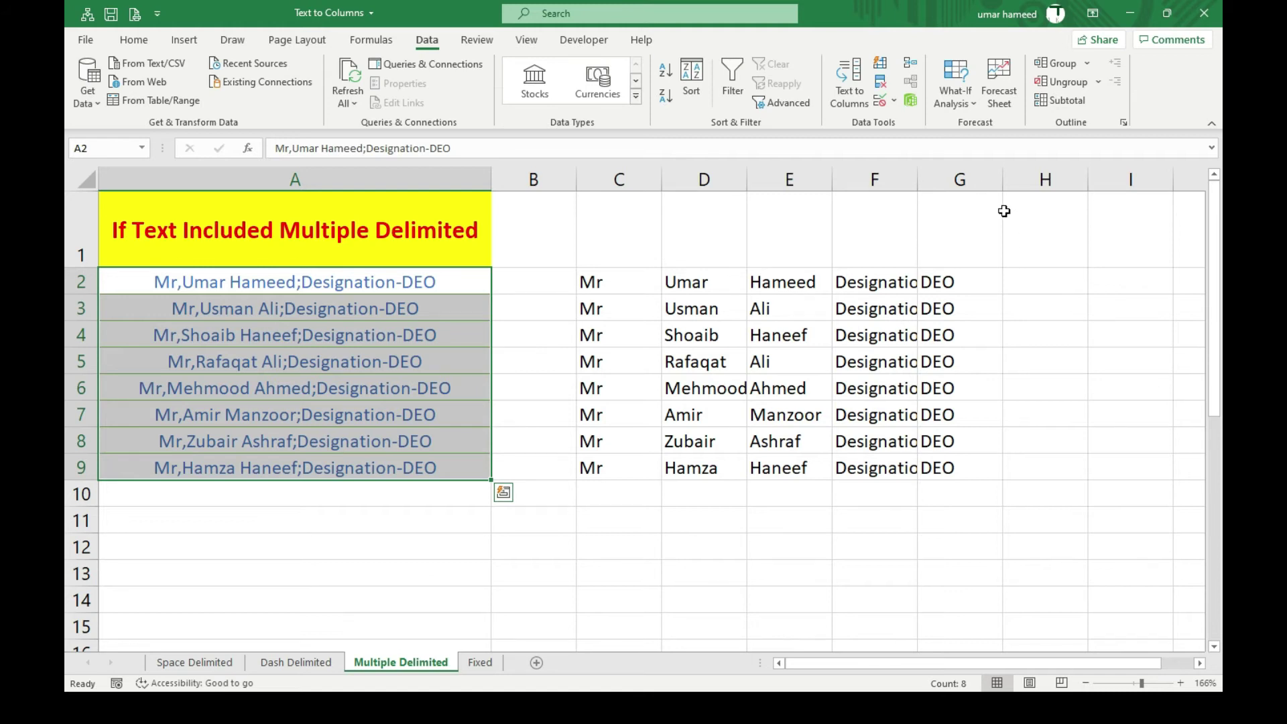
double_click(918, 181)
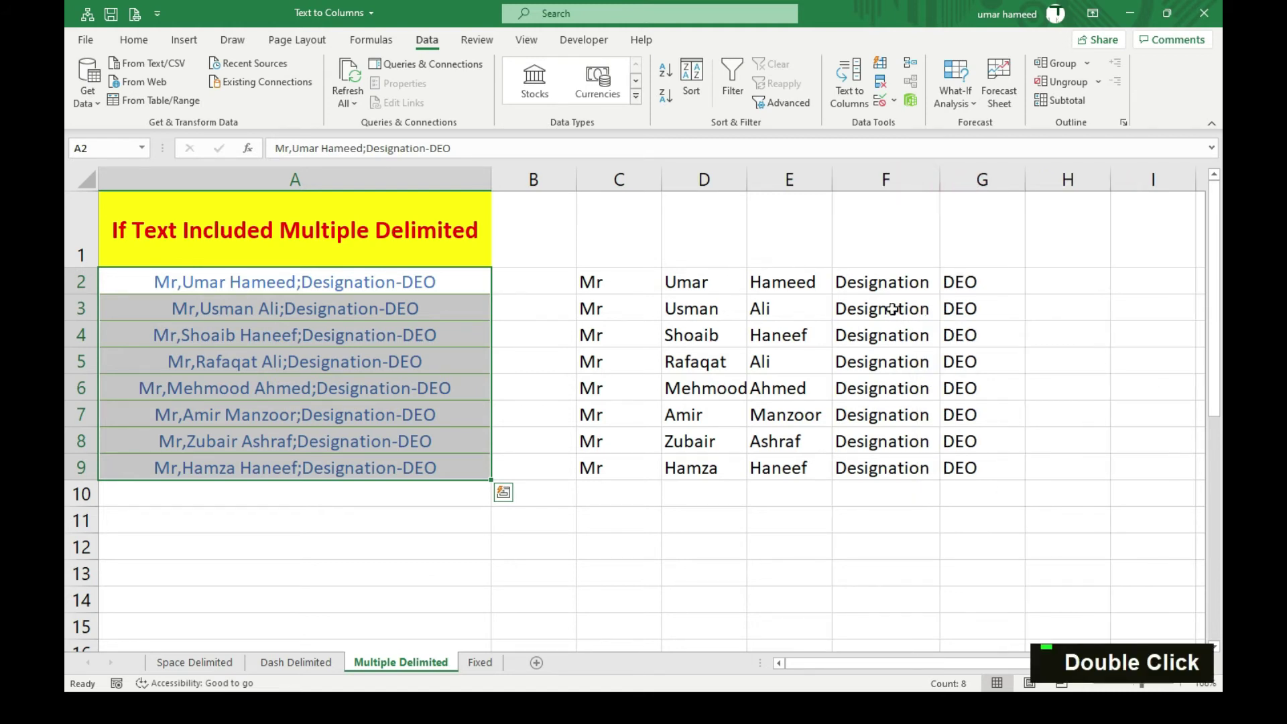
Step: On the Fixed sheet, change the heading in A1 to "But If Text has no Delimited"
click(484, 665)
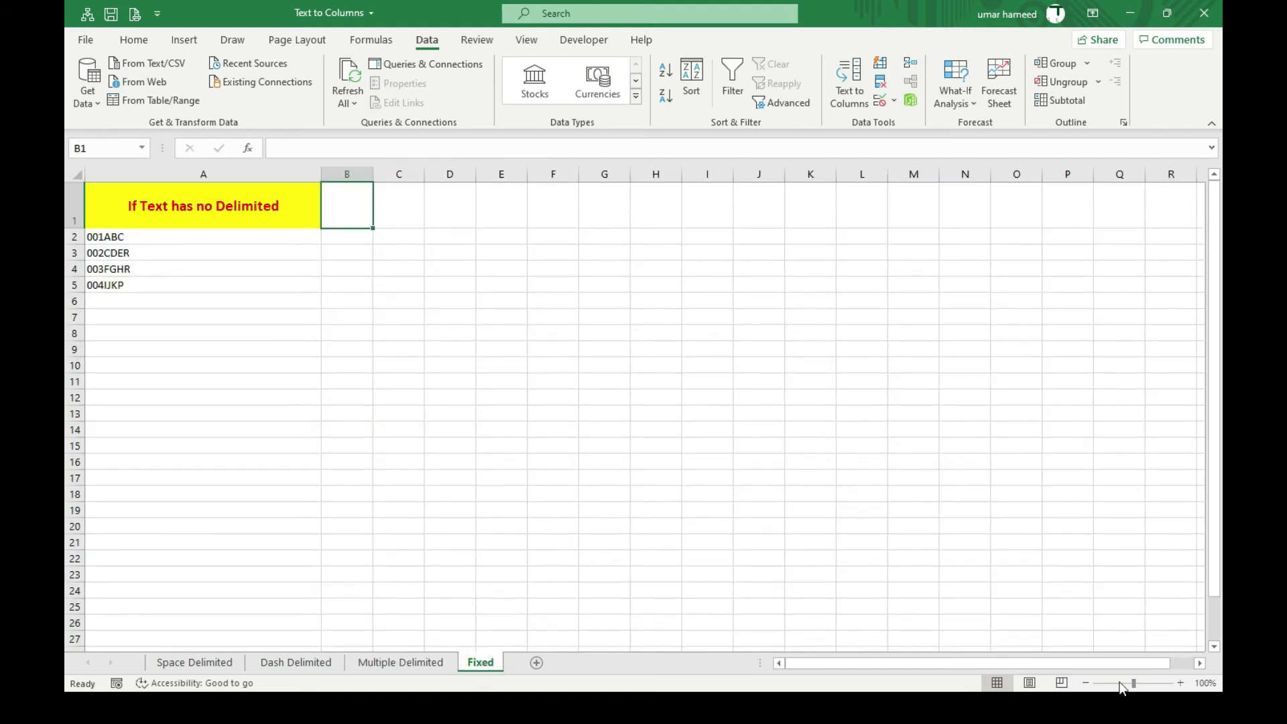
click(1145, 683)
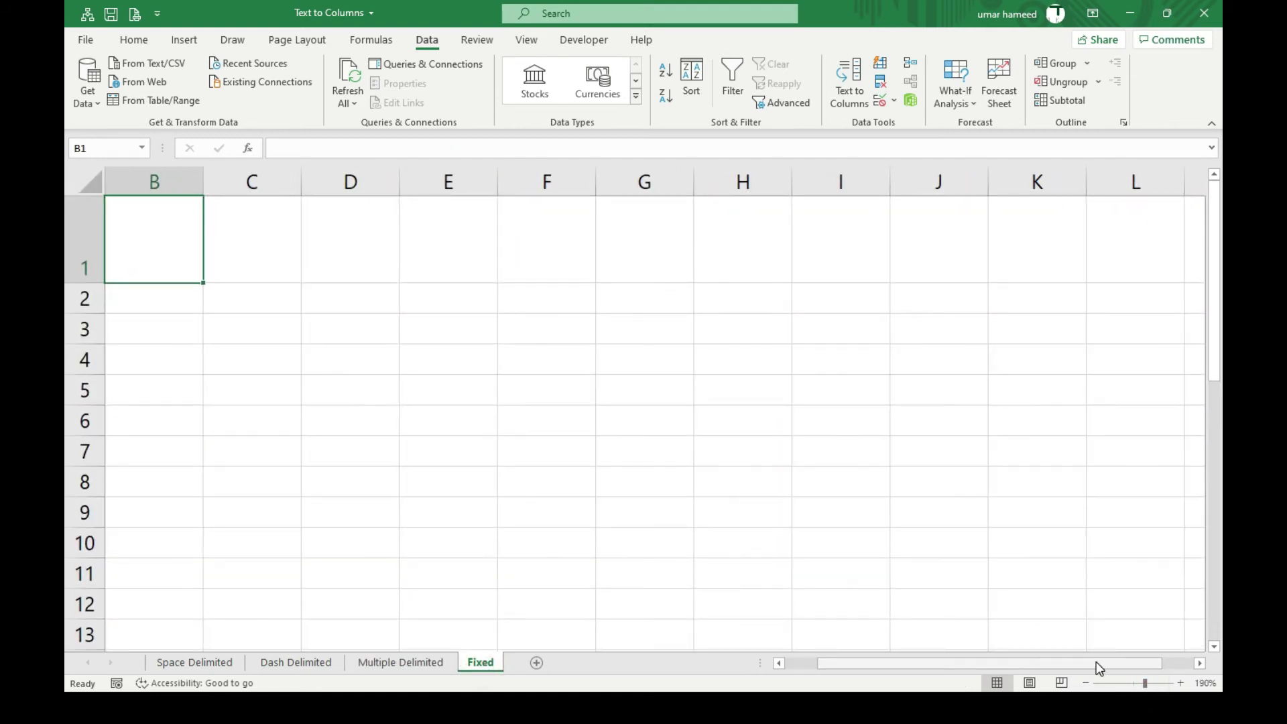
key(ctrl+Home)
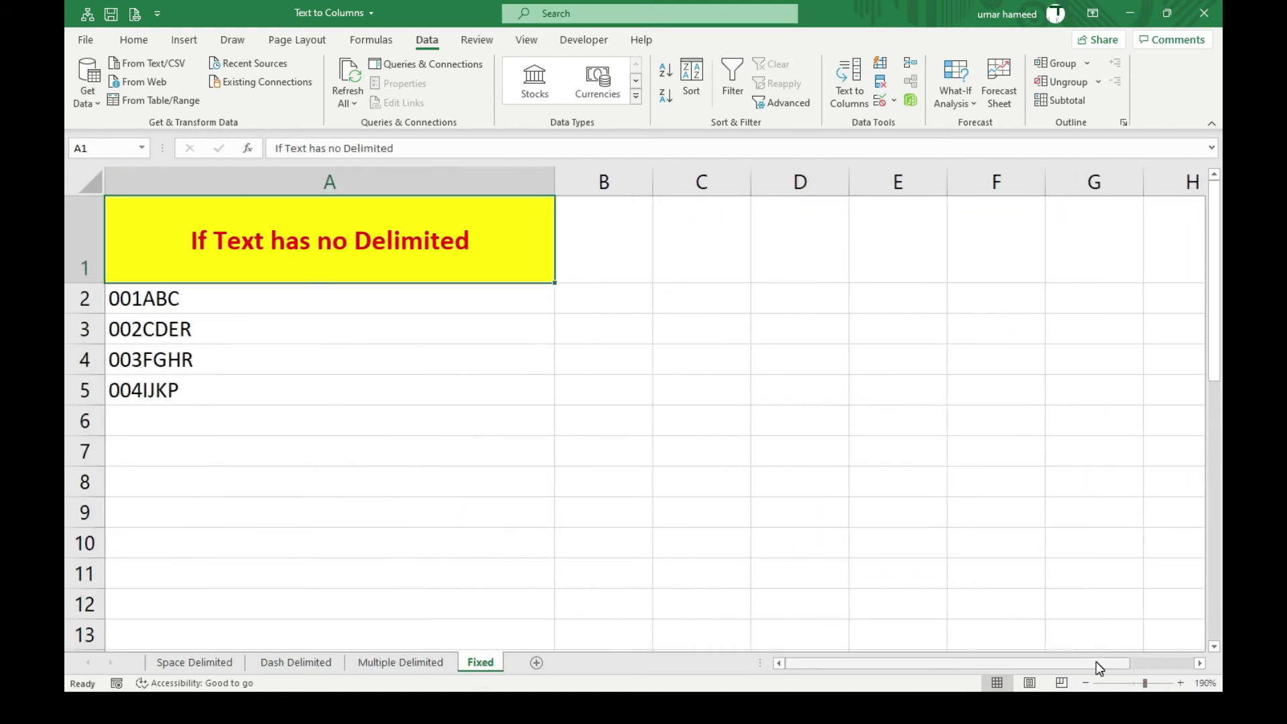
double_click(171, 245)
text(But)
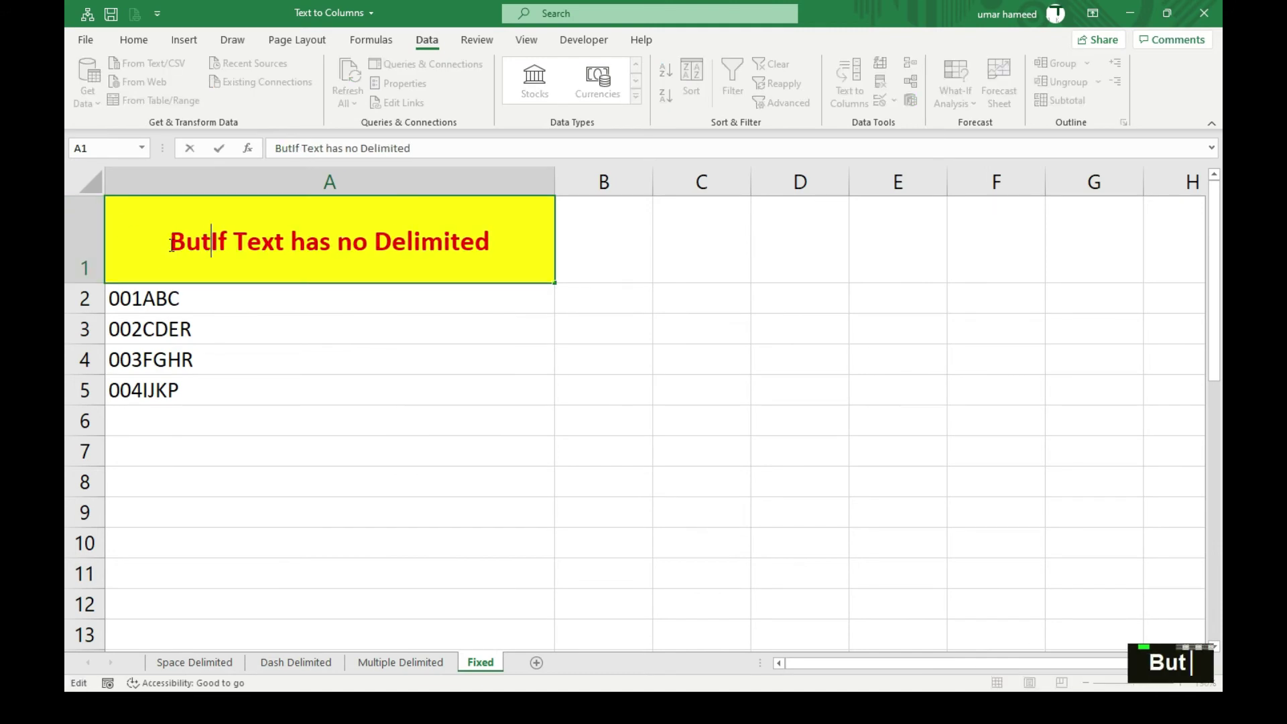
key(Return)
Step: Start Text to Columns for A2:A5 as Fixed width data and add a column break after the third character
key(Left)
key(Down)
key(shift+Down)
key(shift+Down)
key(shift+Down)
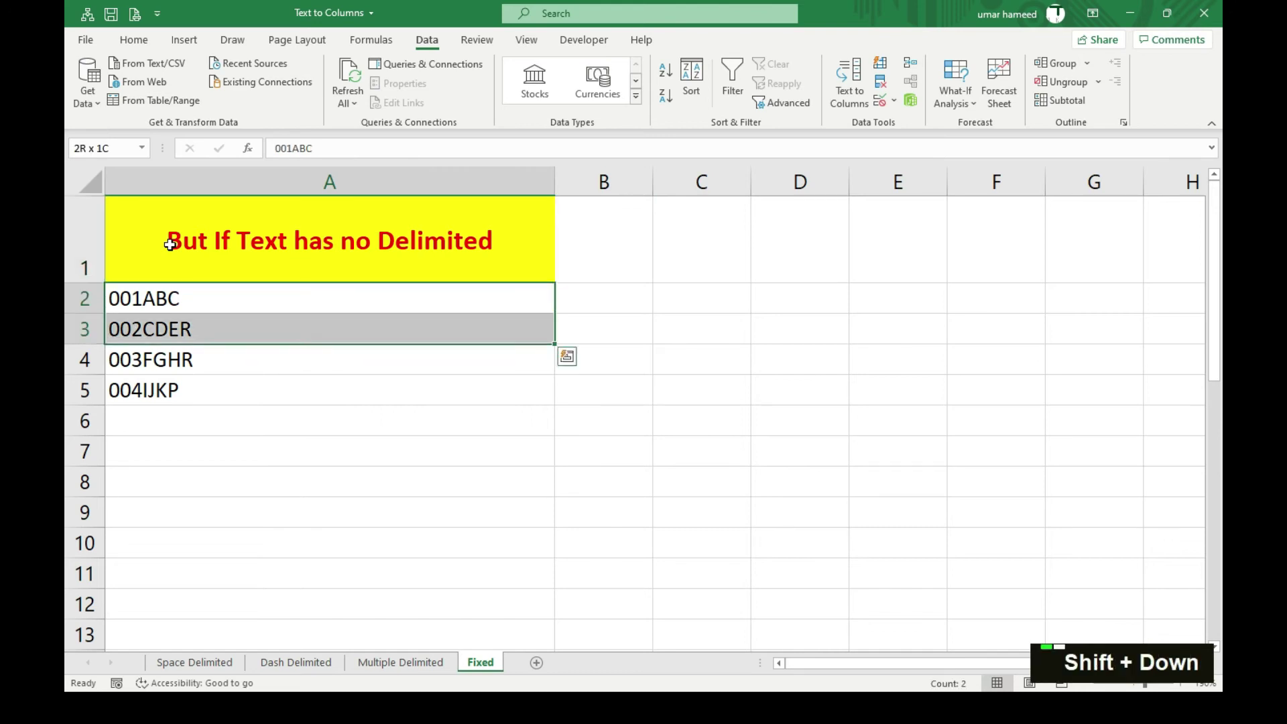
click(863, 91)
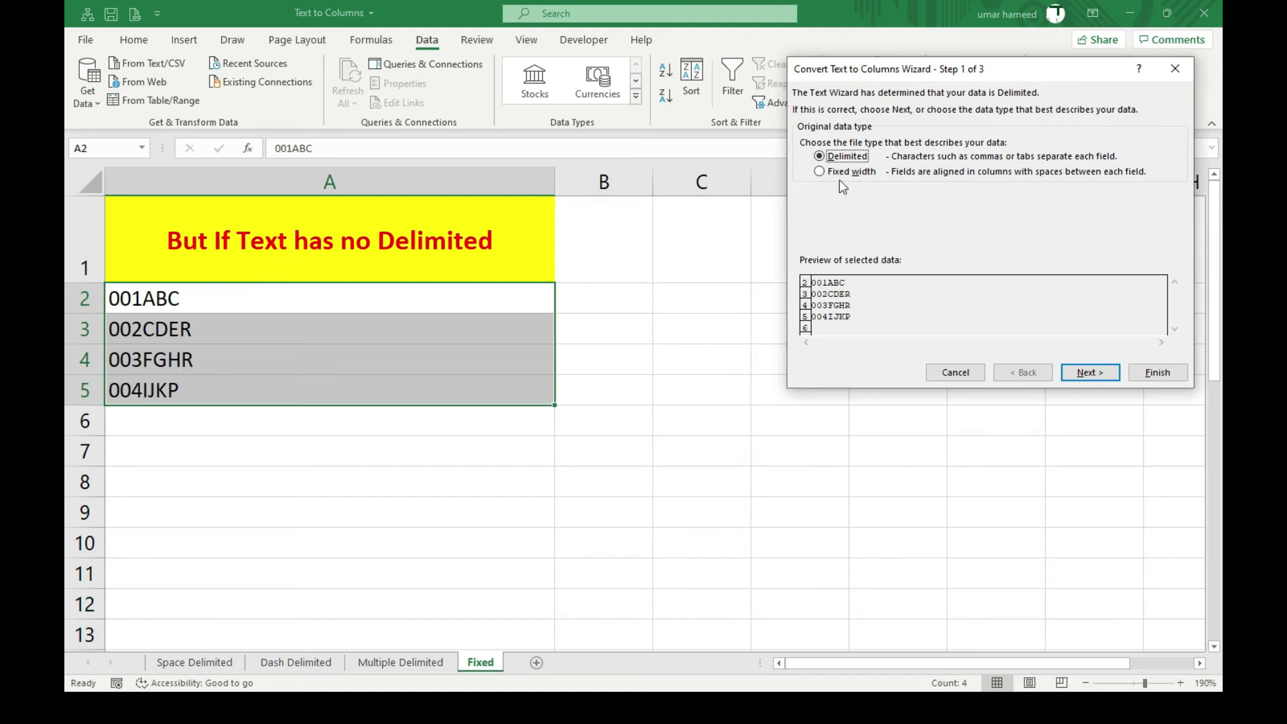
click(818, 172)
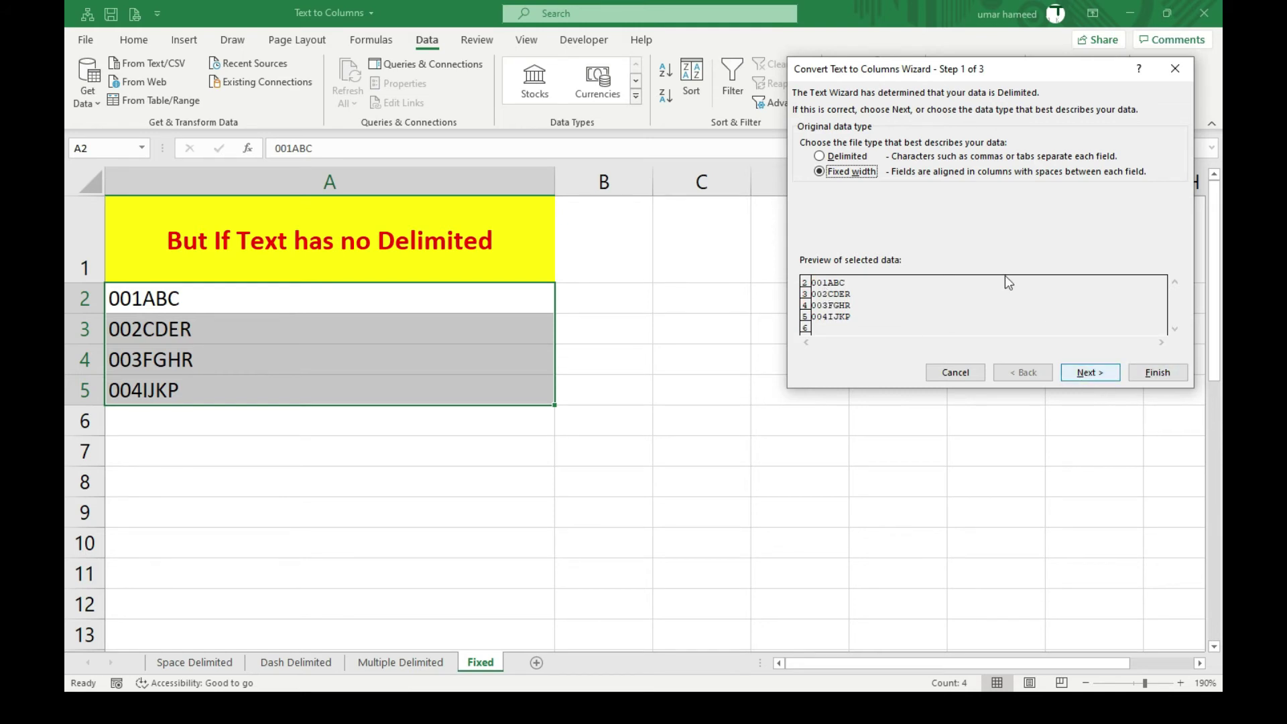
click(1090, 373)
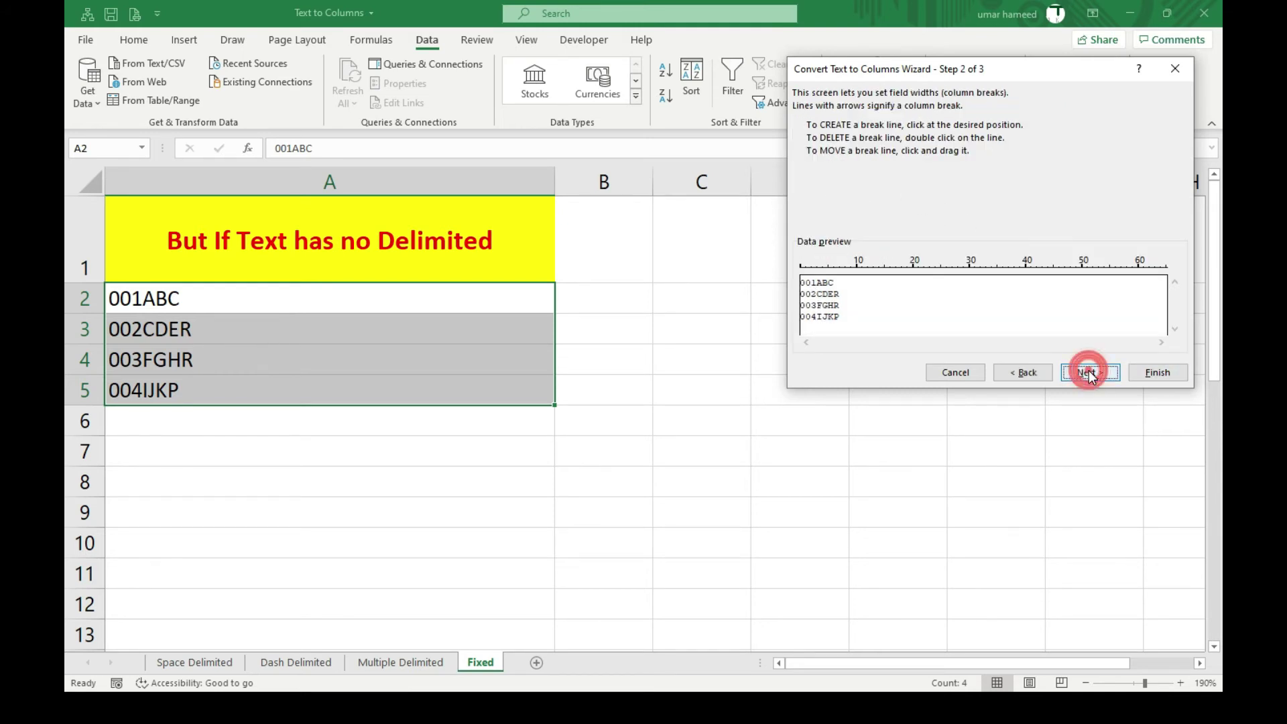
click(818, 285)
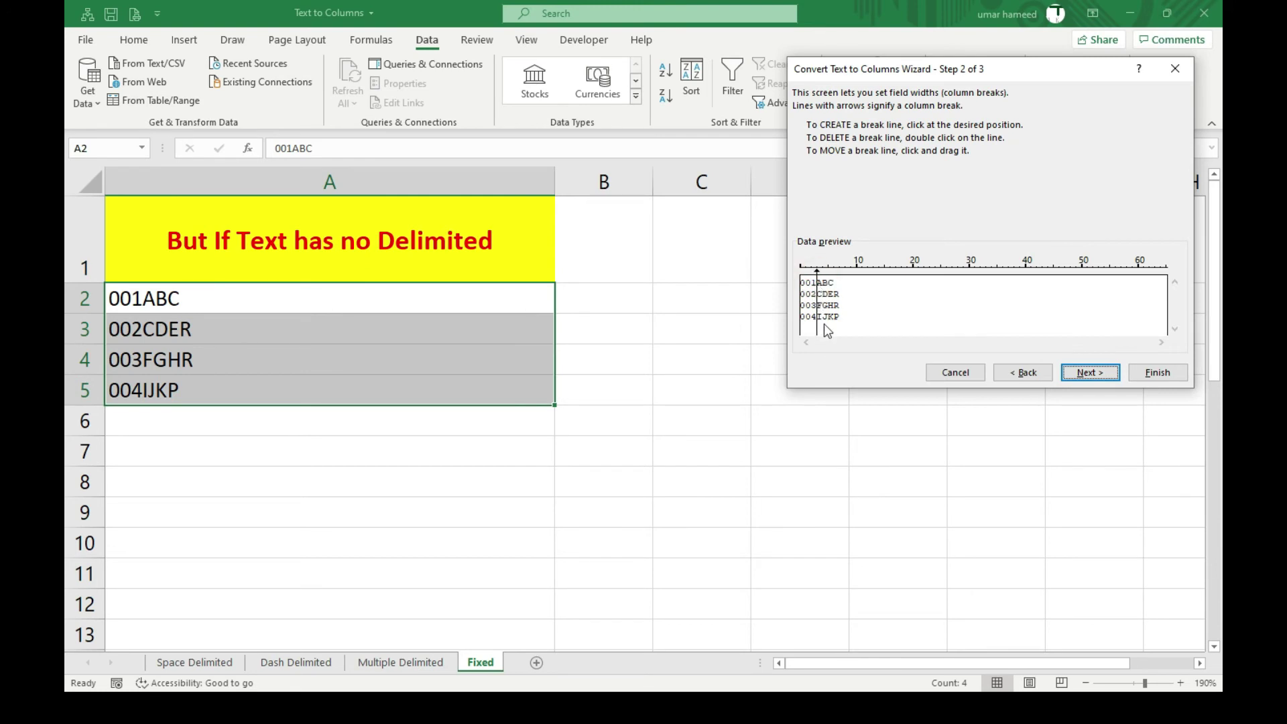
Step: Keep the General column format, set the destination to cell C2, and complete the fixed-width split
click(1099, 379)
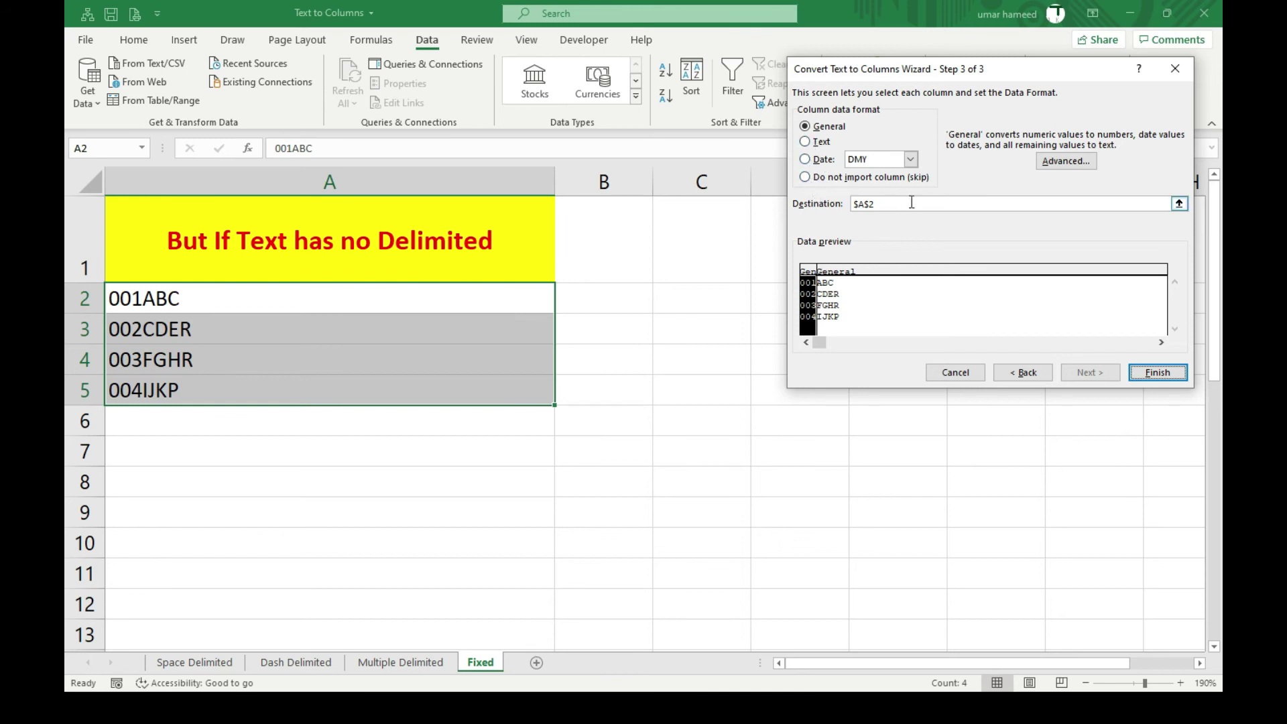
click(1180, 203)
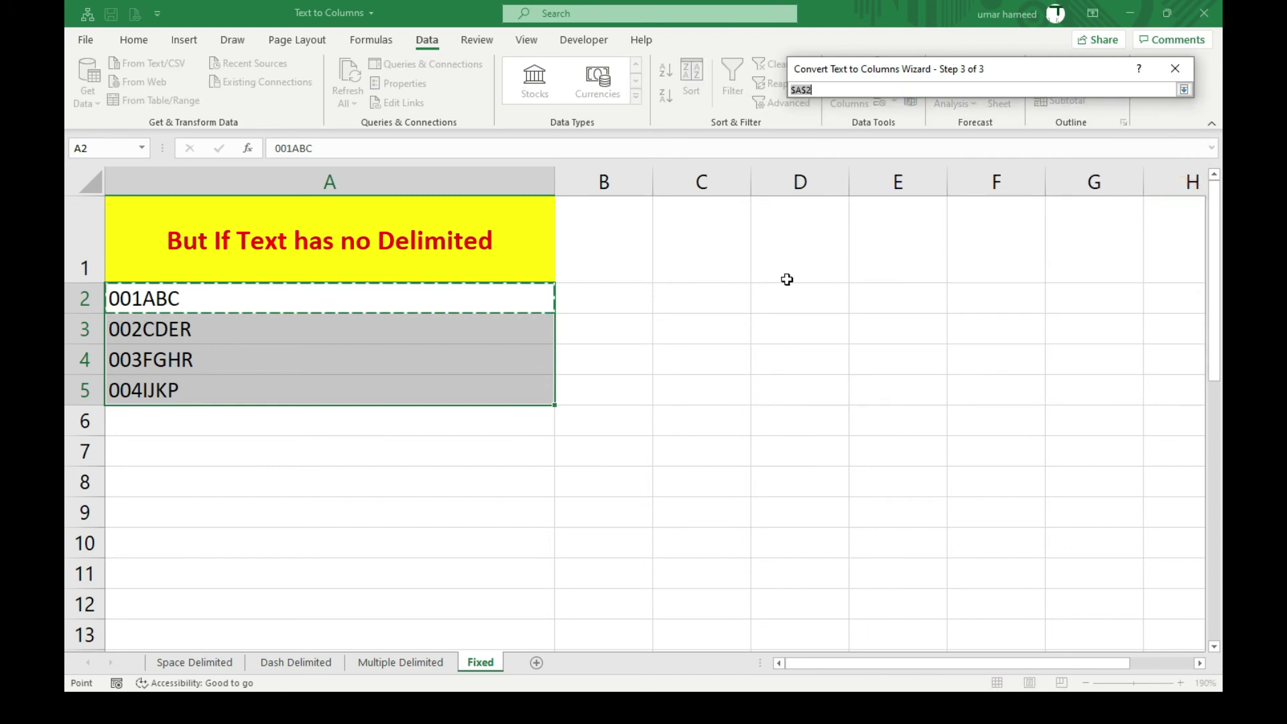
click(695, 293)
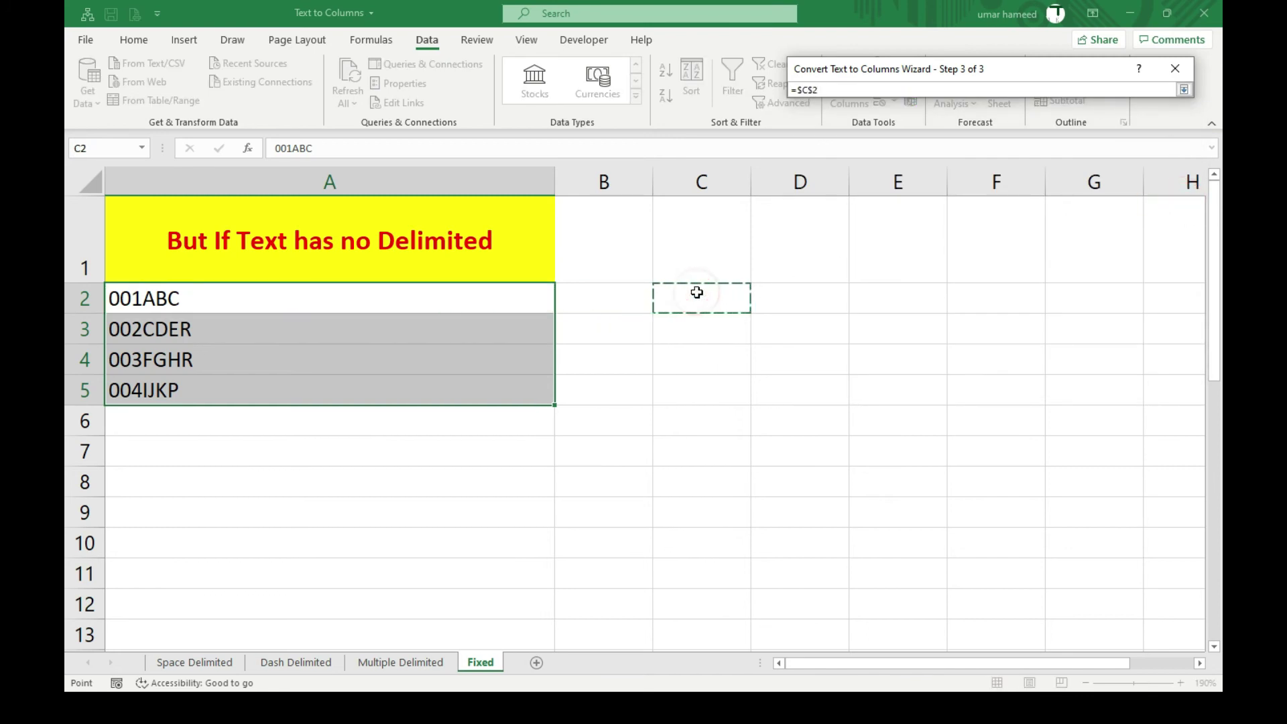
key(Return)
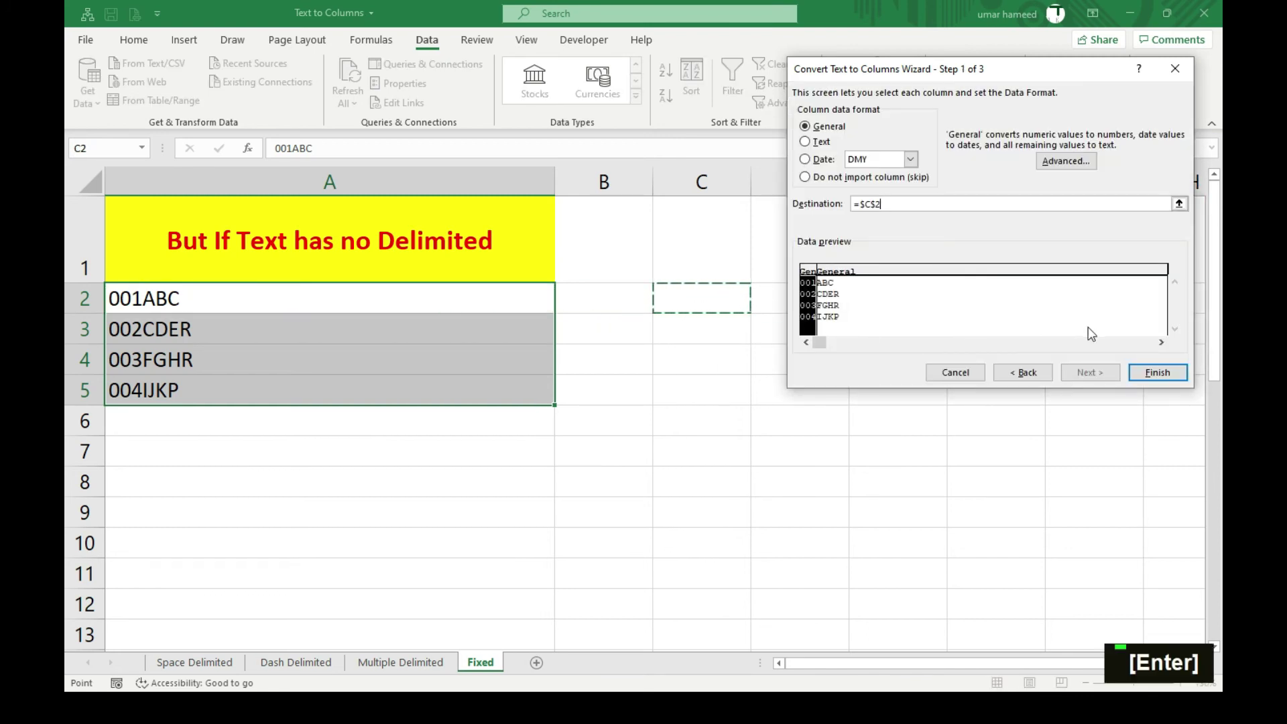
click(1160, 373)
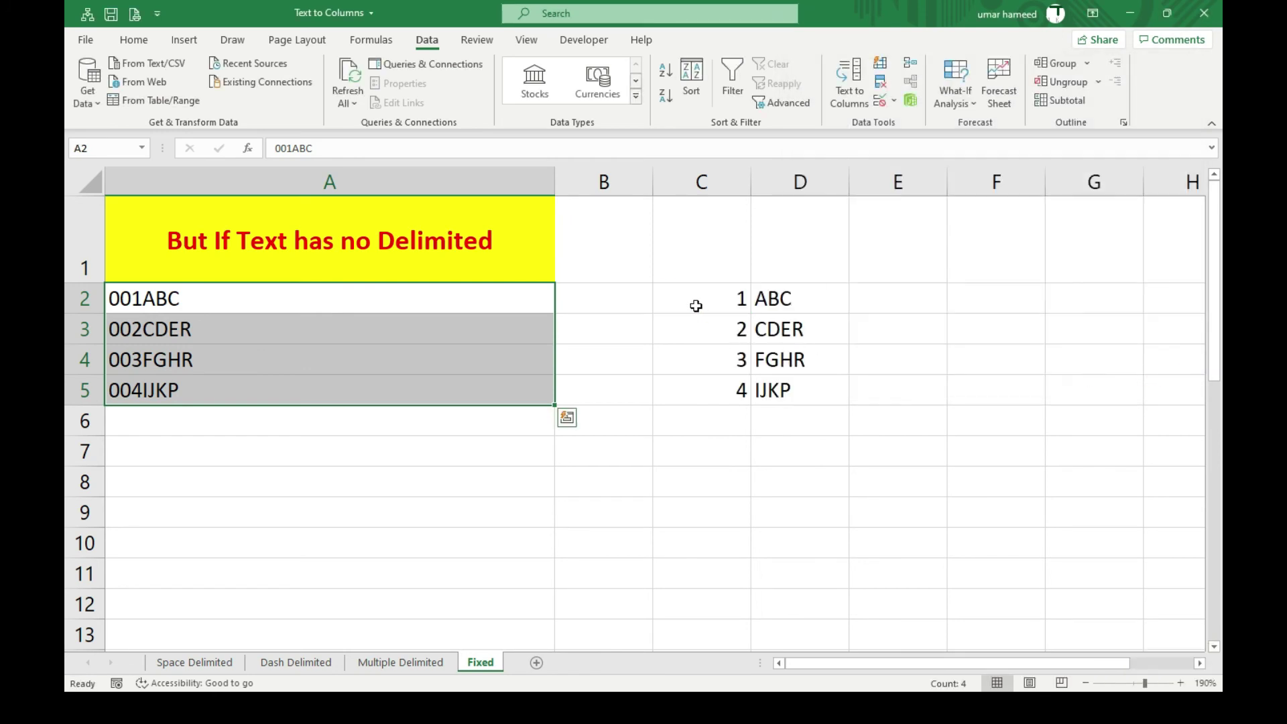
Step: Clear the split results from C2:D5
click(139, 305)
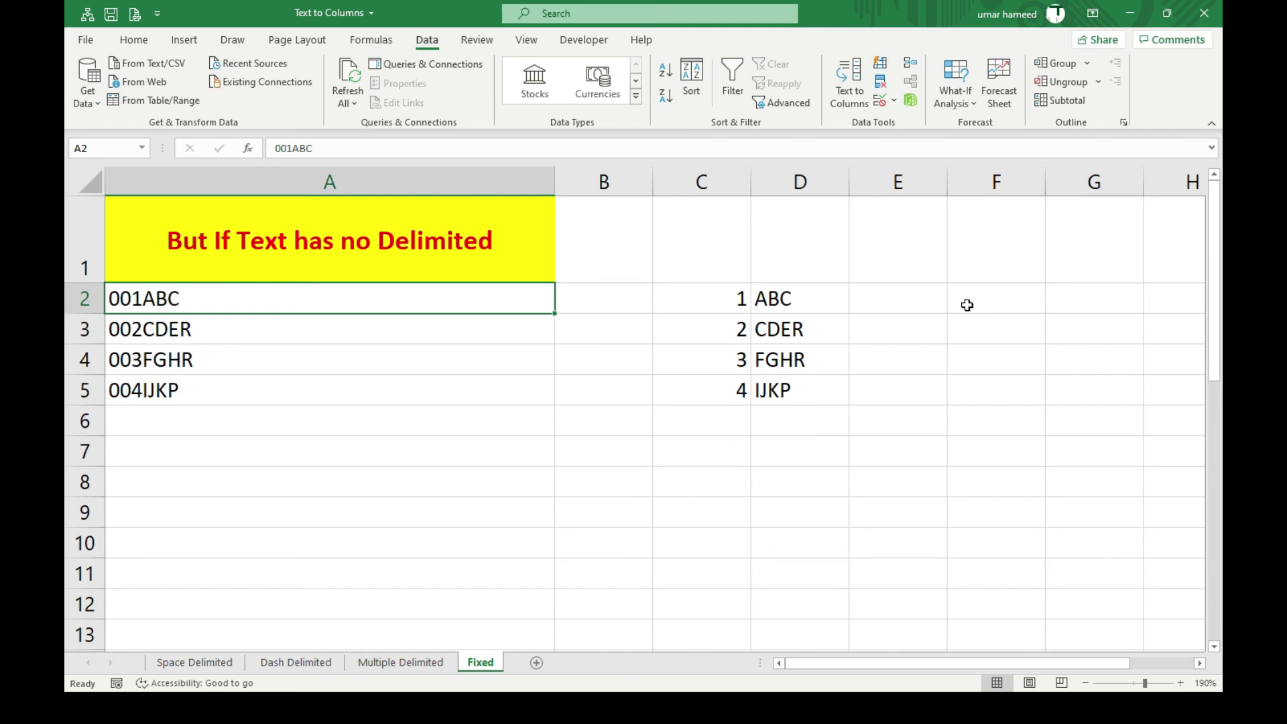
drag(724, 299, 789, 387)
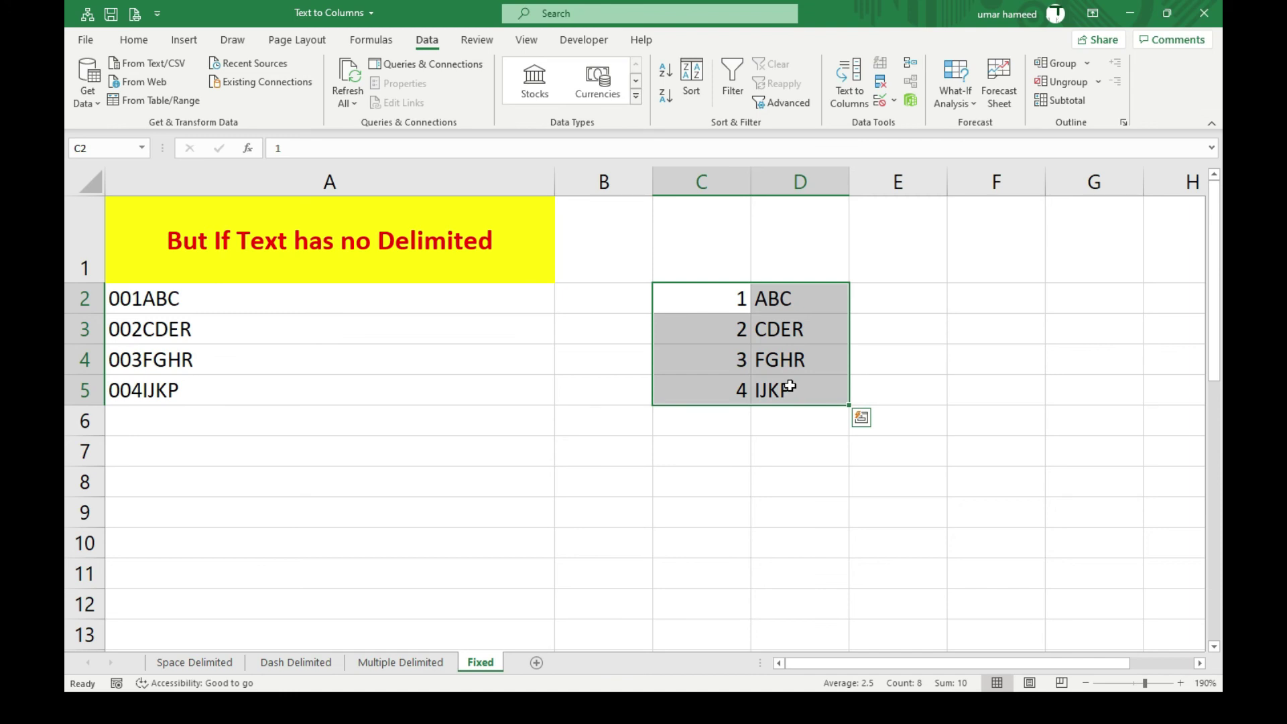
key(Delete)
Step: Run Text to Columns on A2:A5 as Fixed width with a break after the third character, up to the column format settings
drag(151, 299, 167, 391)
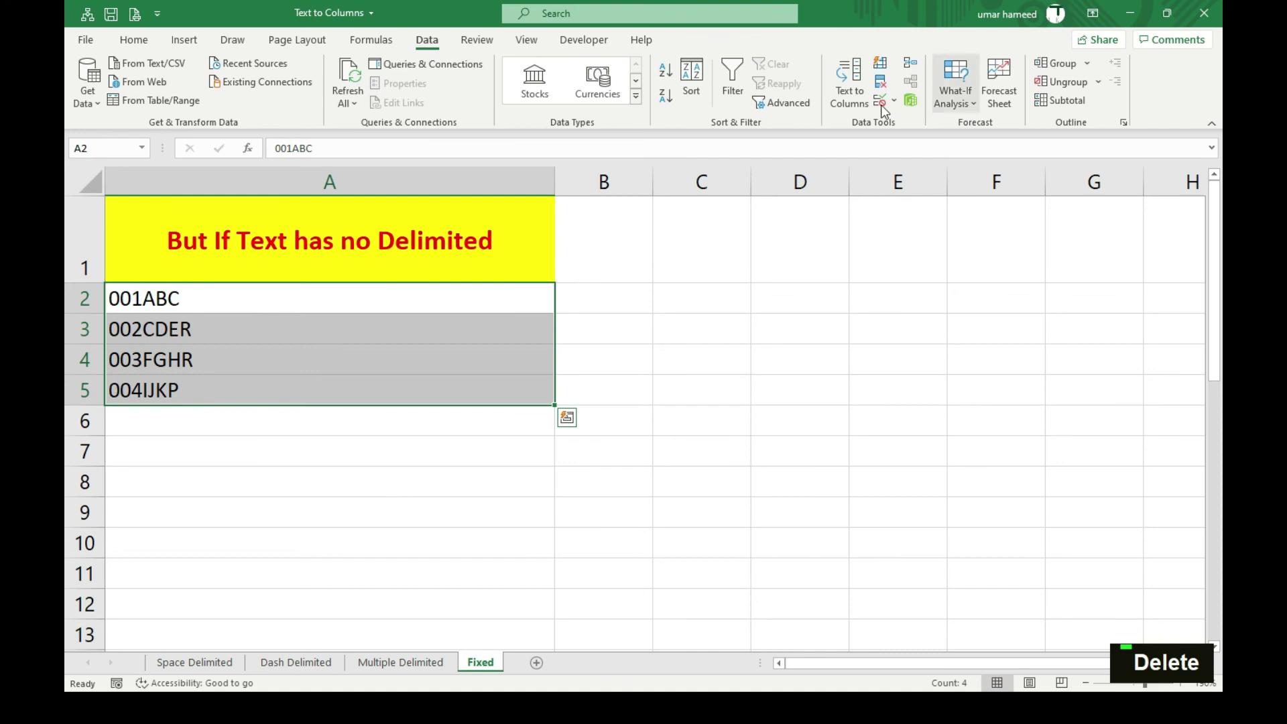
click(859, 106)
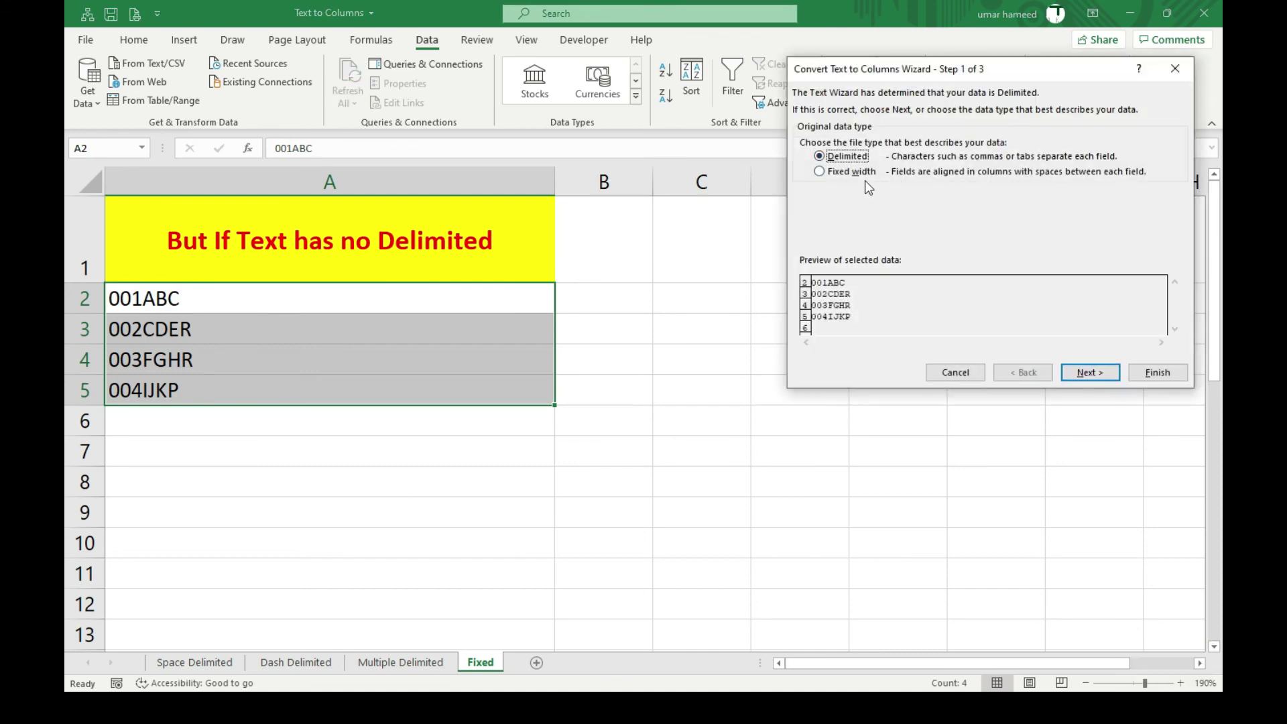
click(1090, 373)
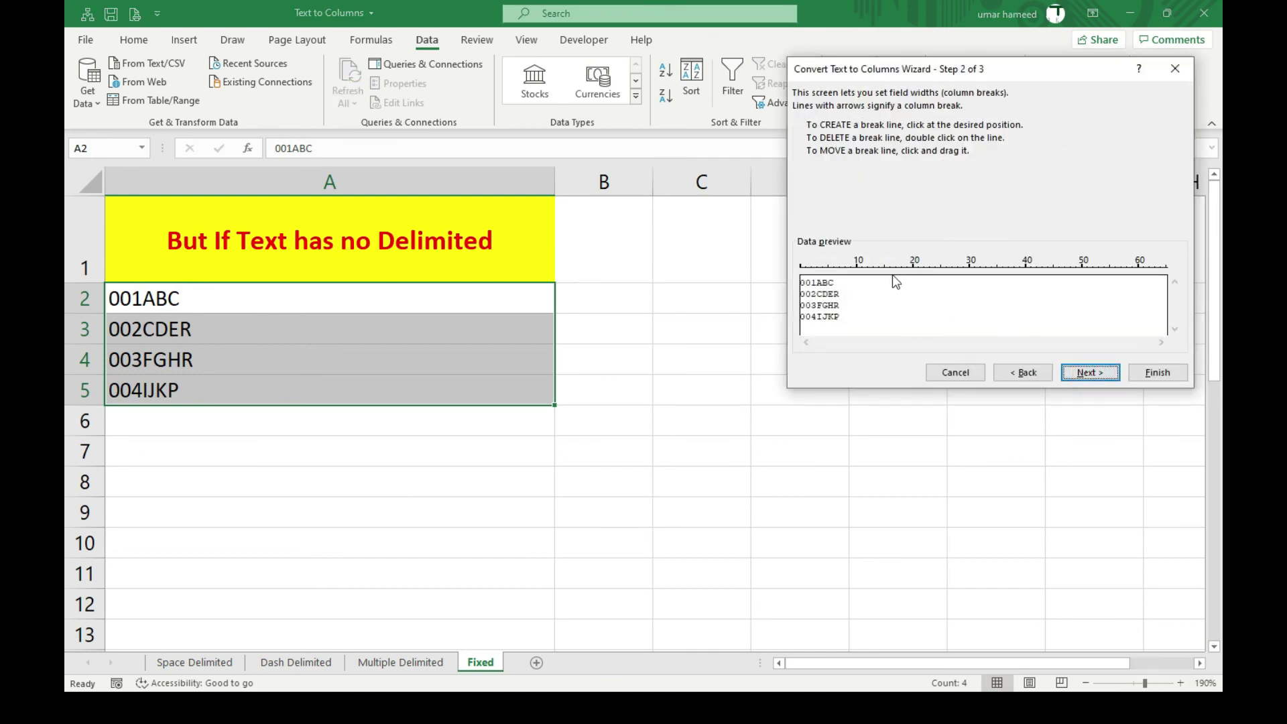
click(1086, 373)
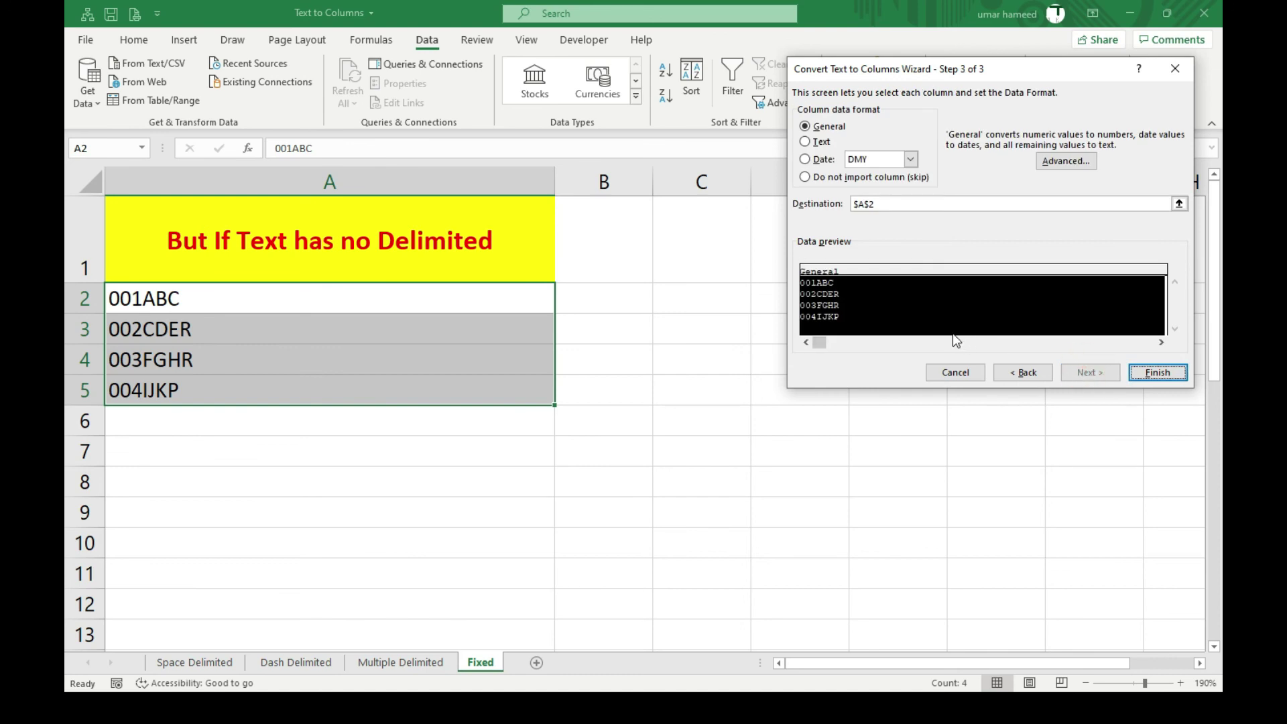
click(1026, 373)
click(818, 287)
click(1089, 373)
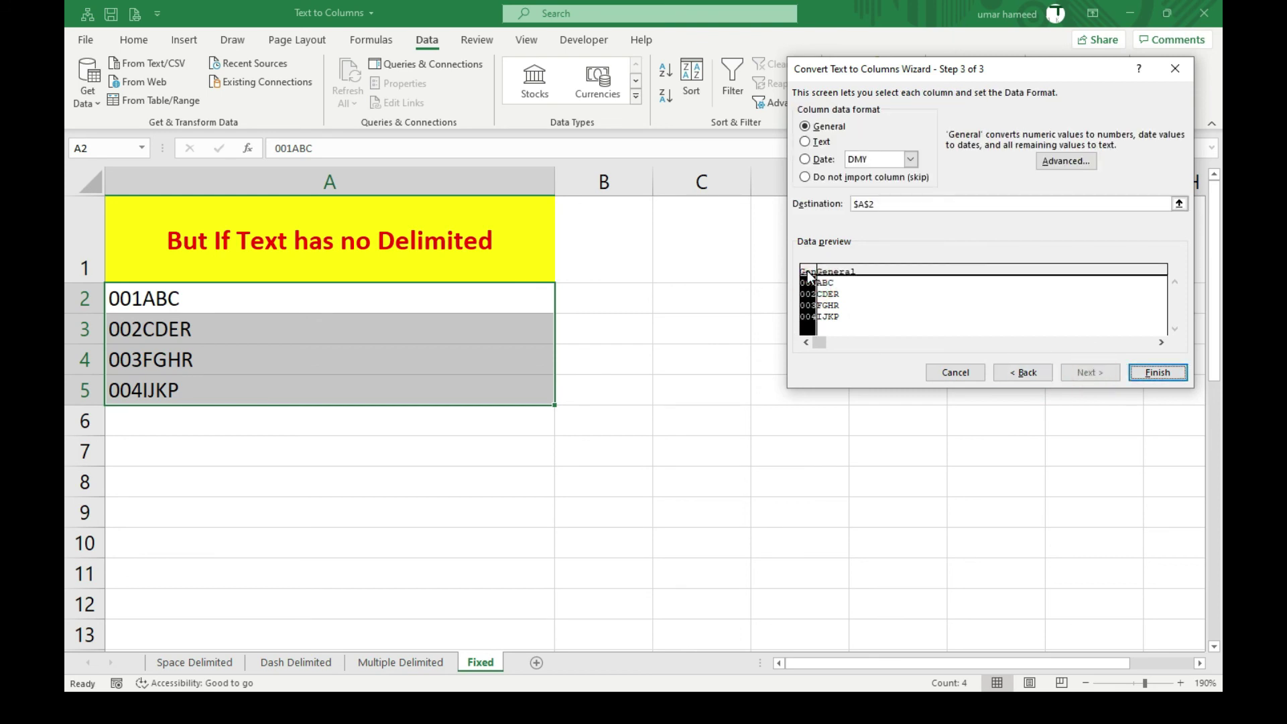
Step: Format the first column as Text, set the destination to cell C2, and complete the split
click(805, 142)
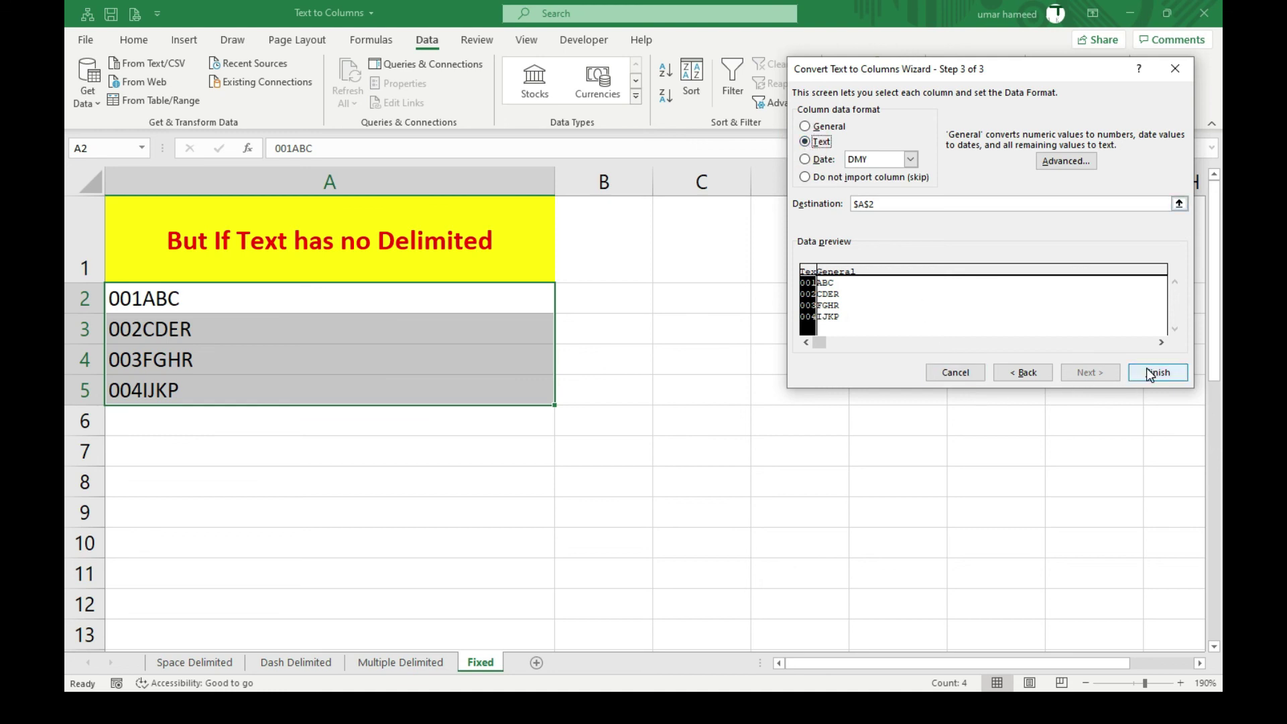
click(1178, 203)
click(681, 300)
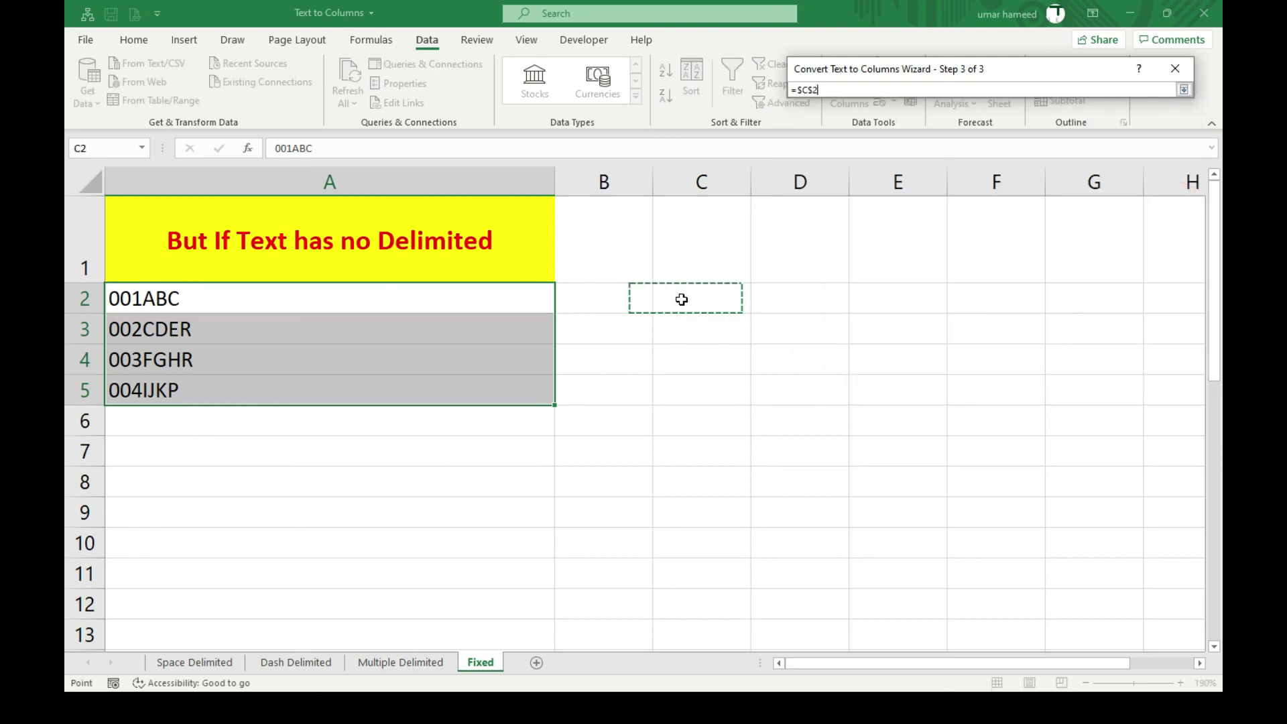
key(Return)
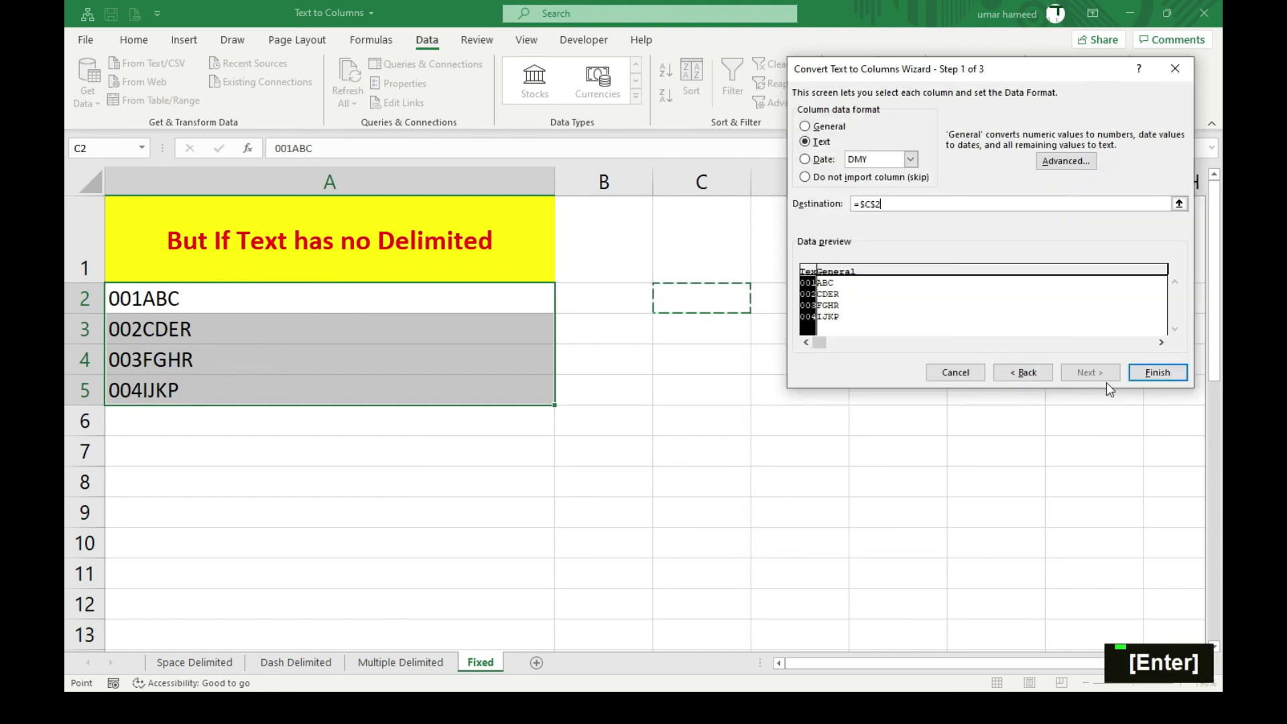
click(1146, 371)
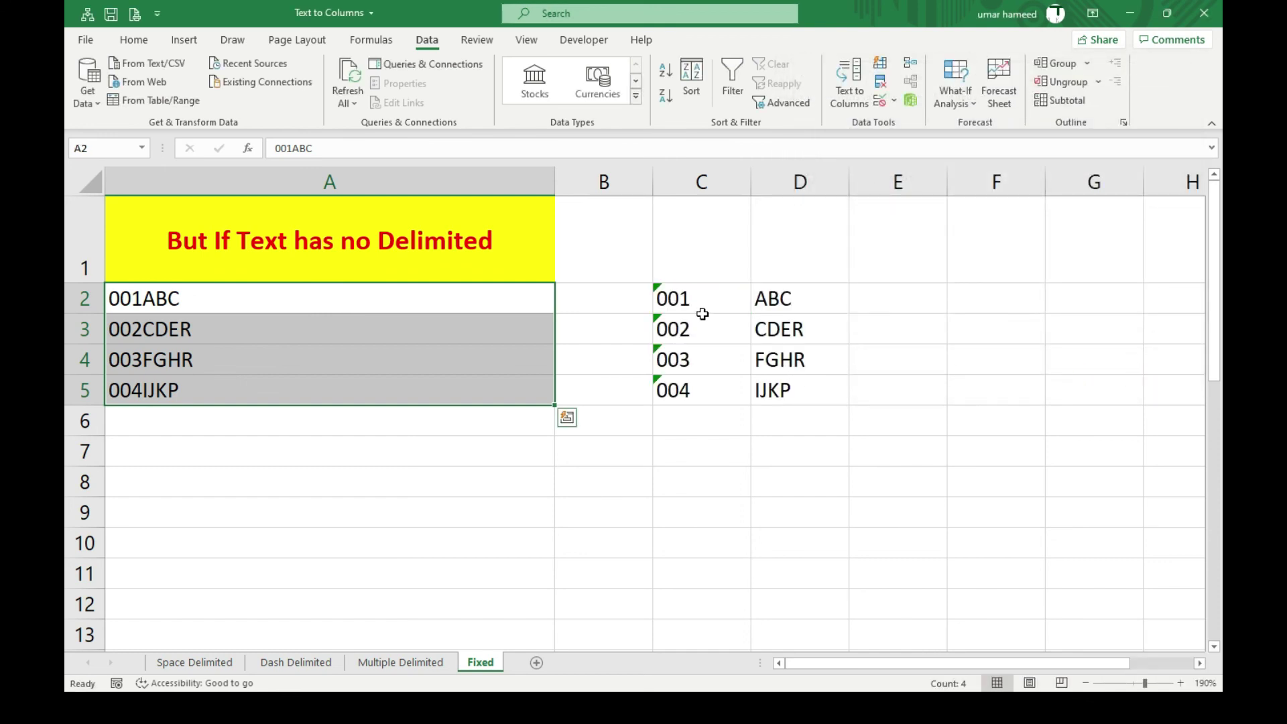
Step: Enter =ISTEXT(C2) in cell E2 to check whether the first split code is text
click(684, 324)
drag(701, 296, 698, 388)
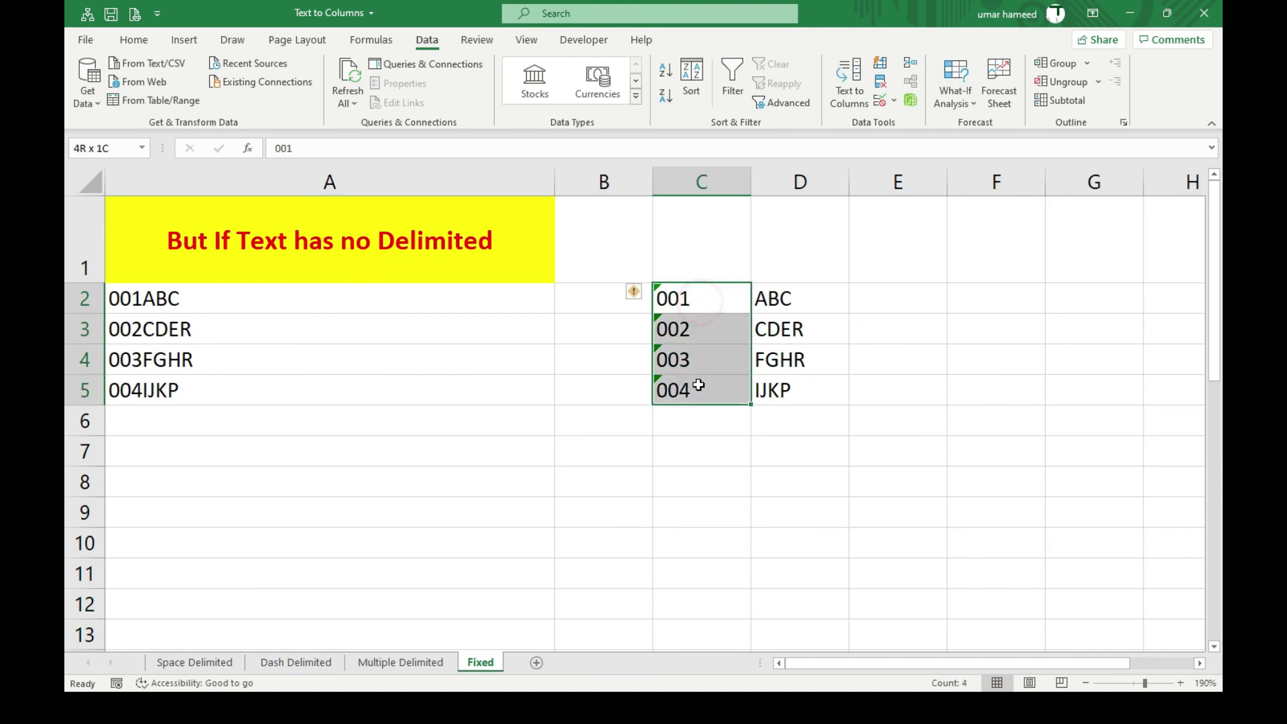
click(913, 301)
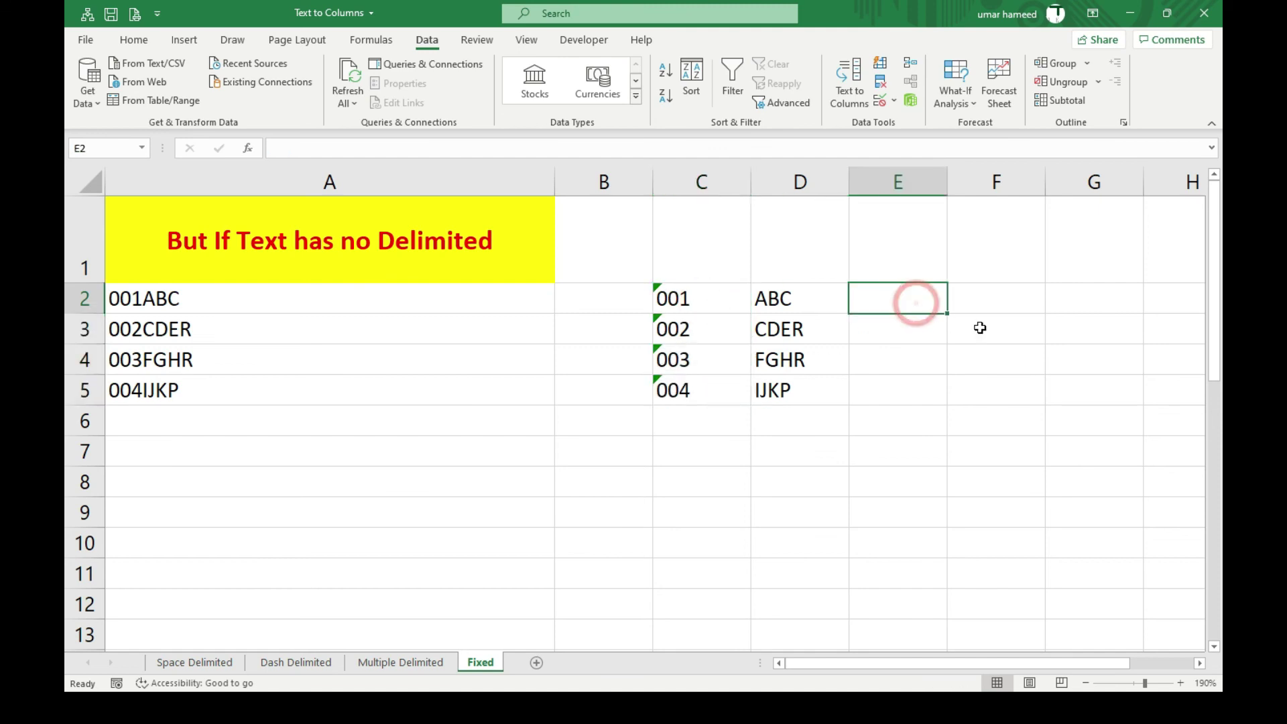
text(=)
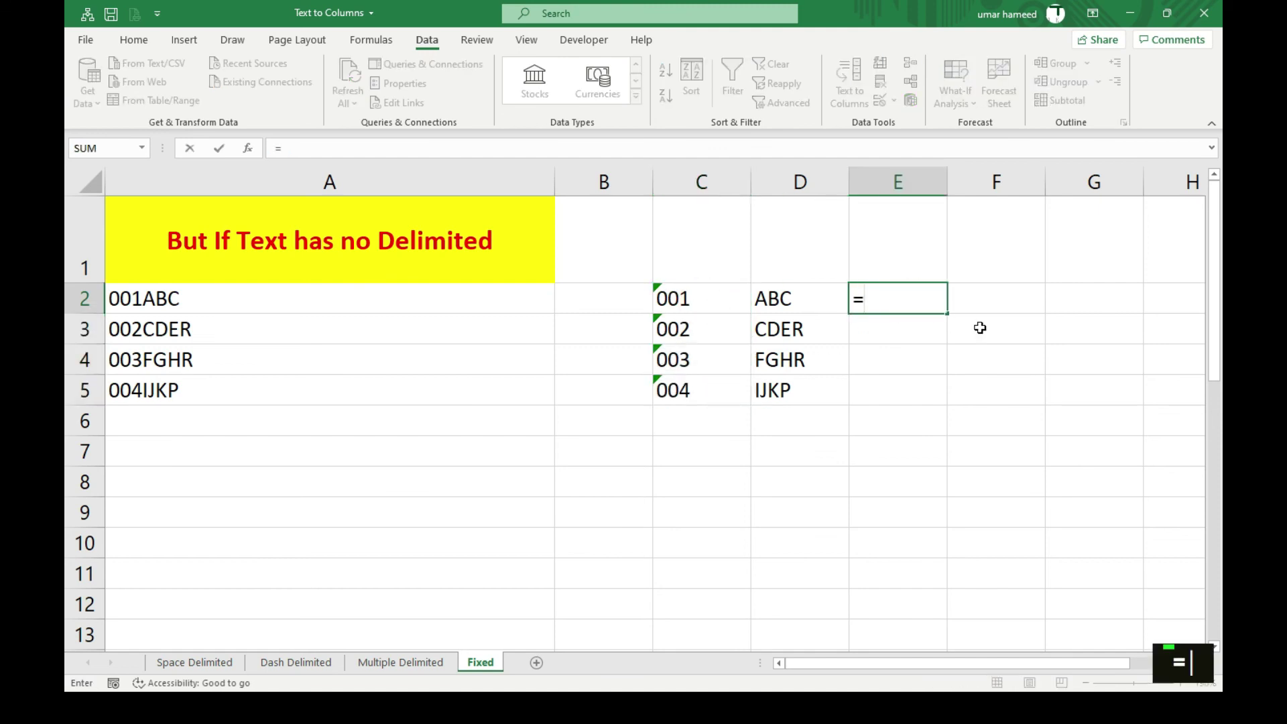
text(istext()
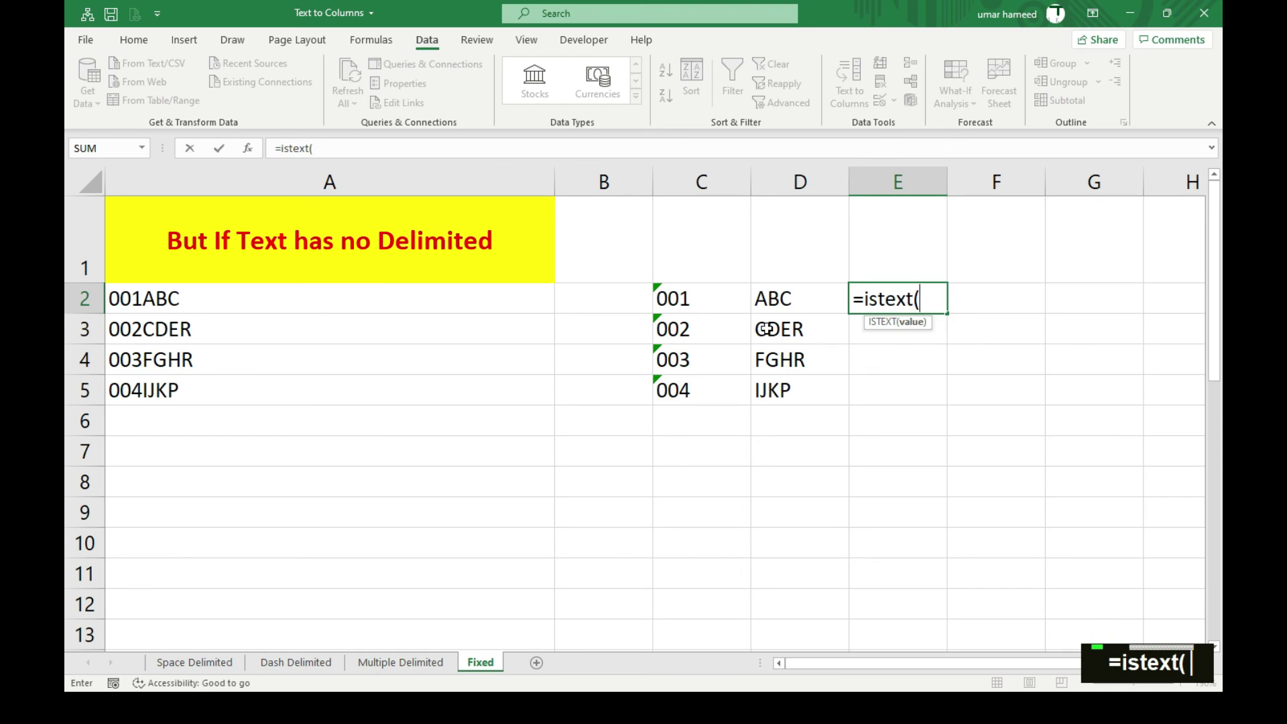
click(707, 301)
key(Return)
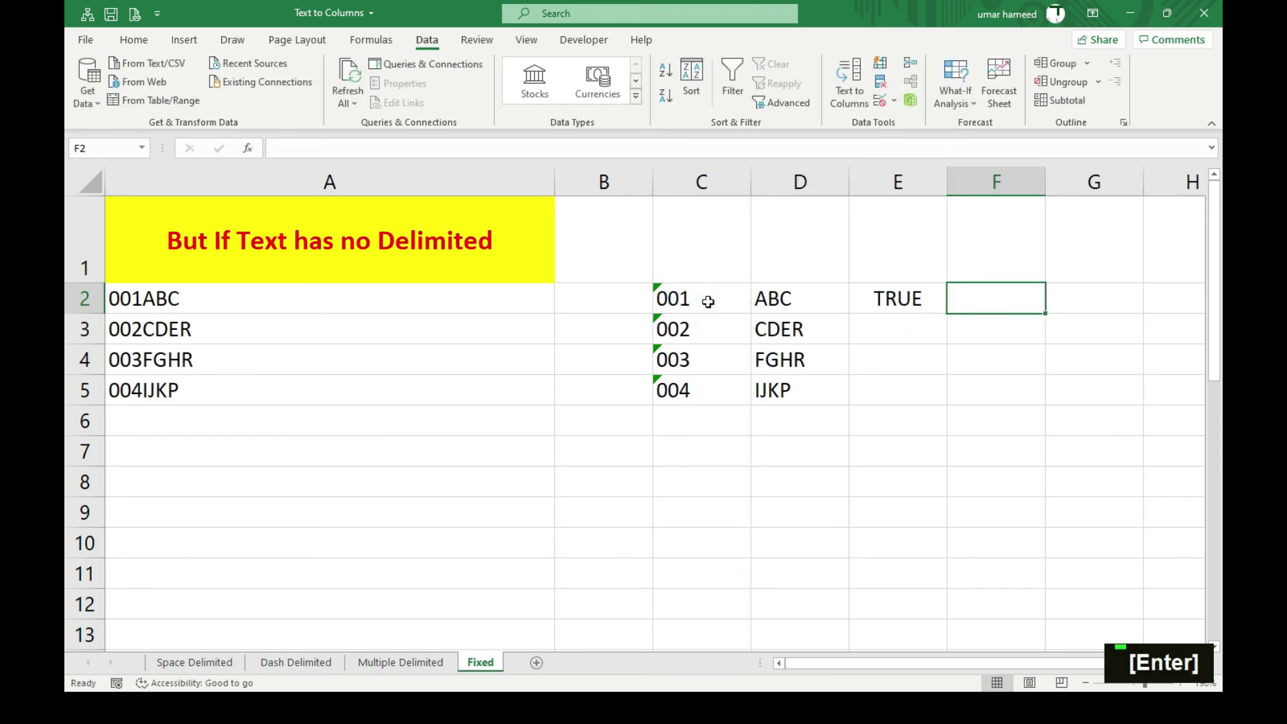
Step: Enter =ISNUMBER(C2) in cell F2 to check whether the first split code is a number
text(=isn)
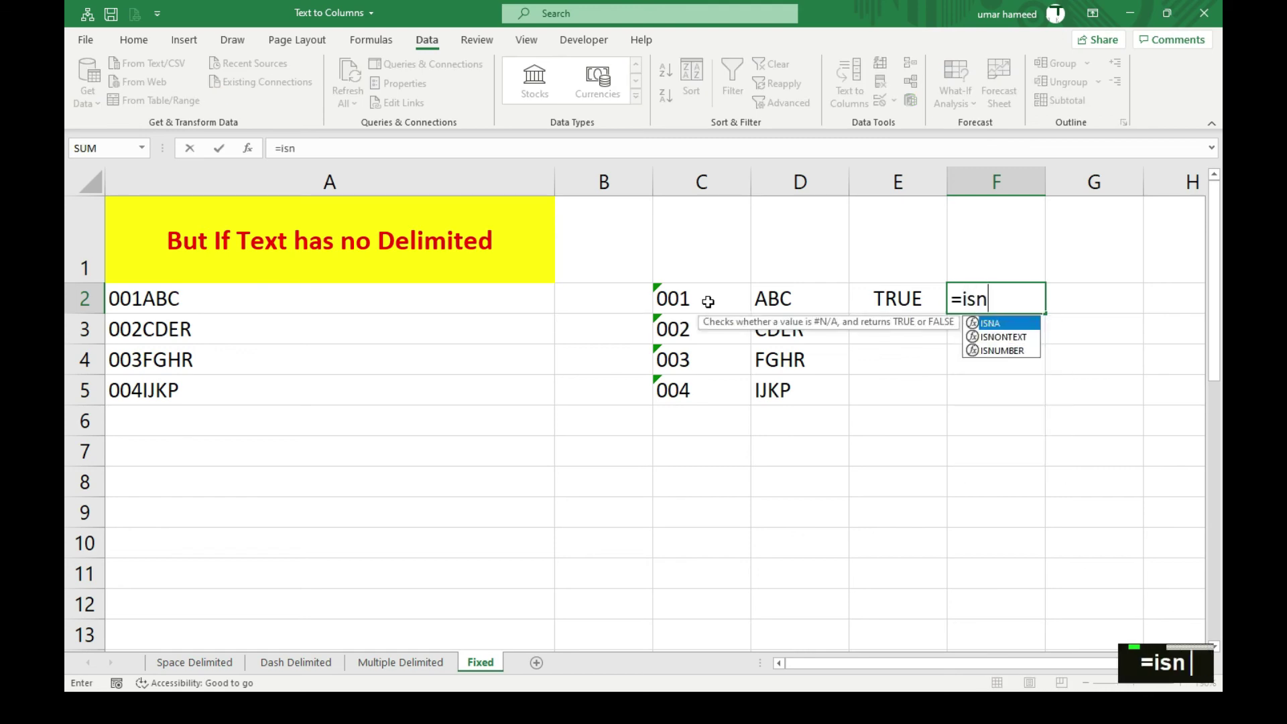
text(umber()
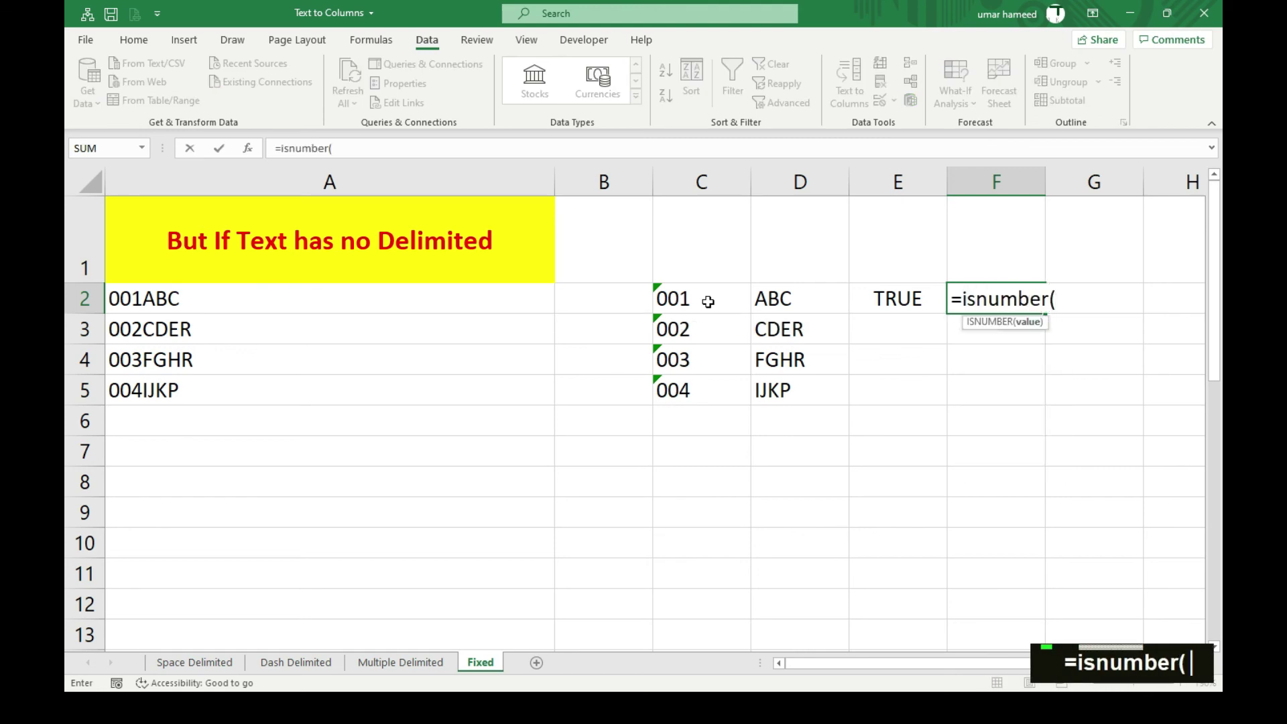
click(688, 299)
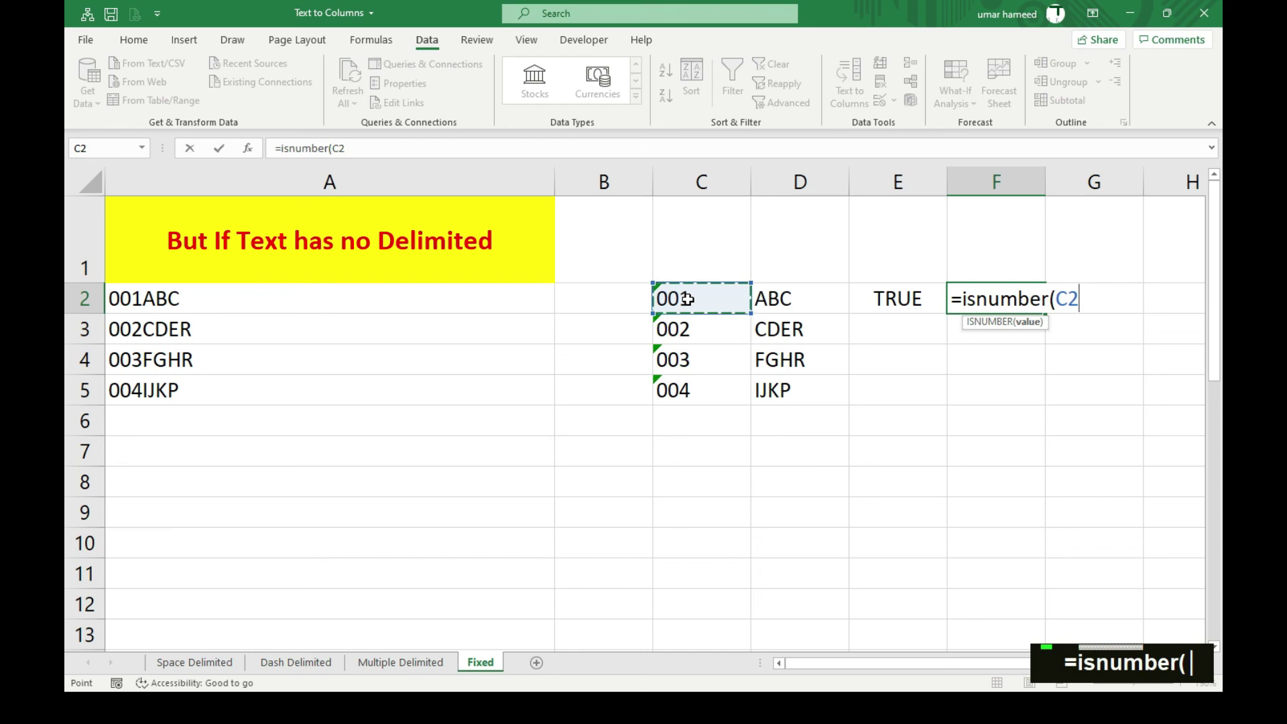
text())
key(Return)
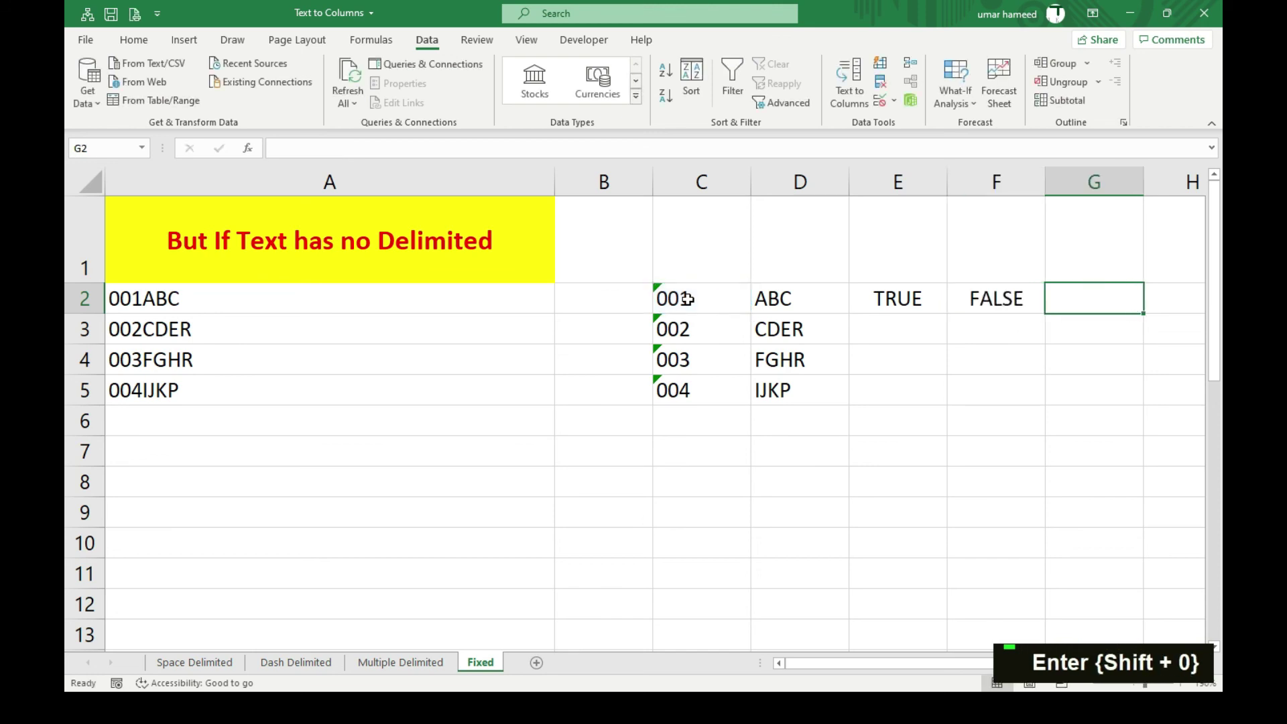